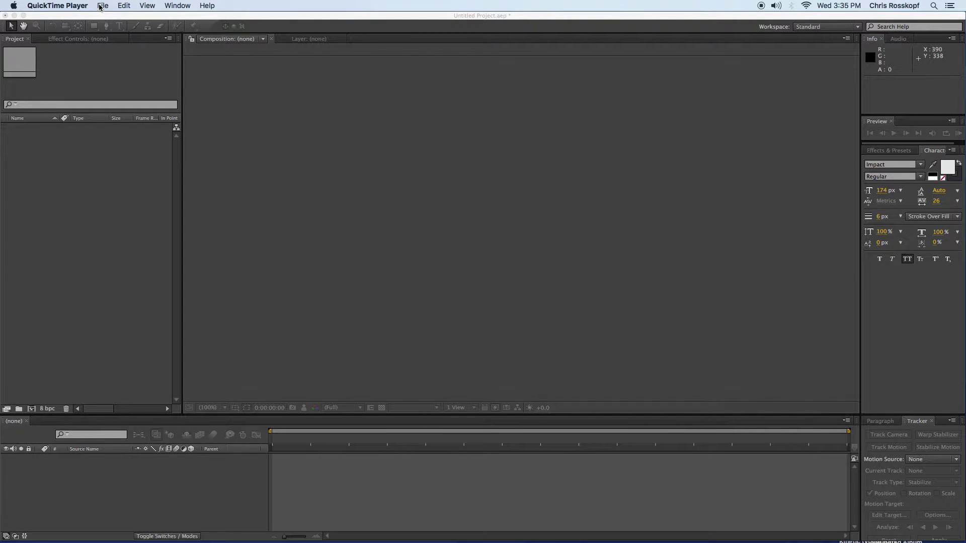
# Import the 4101 x 3358 face drawing JPG from the Desktop as footage
pyautogui.click(102, 6)
pyautogui.click(103, 15)
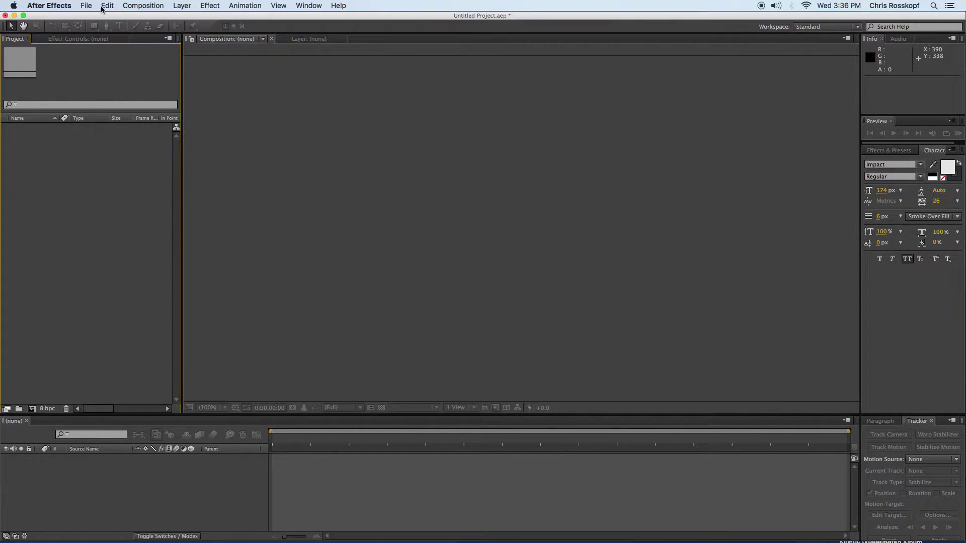
pyautogui.click(86, 6)
pyautogui.moveTo(121, 125)
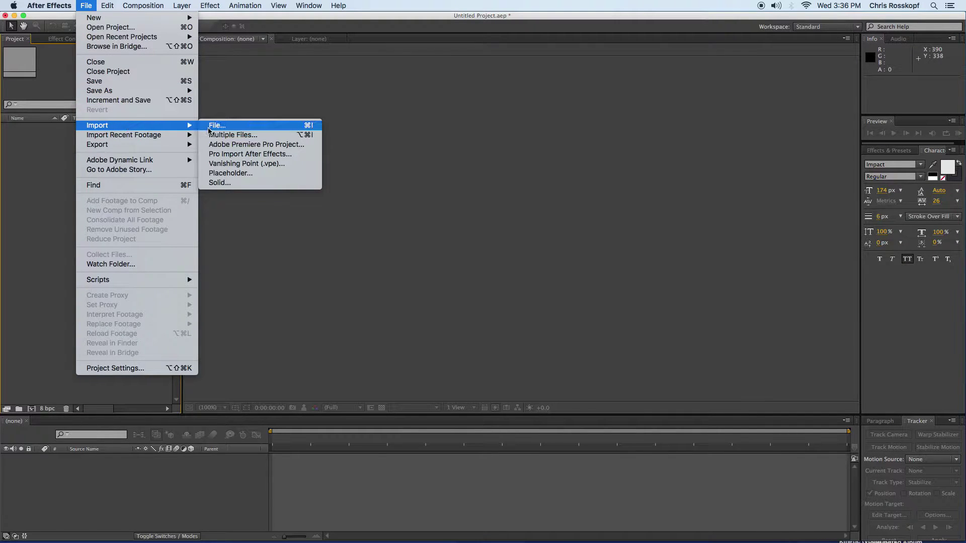
pyautogui.click(210, 129)
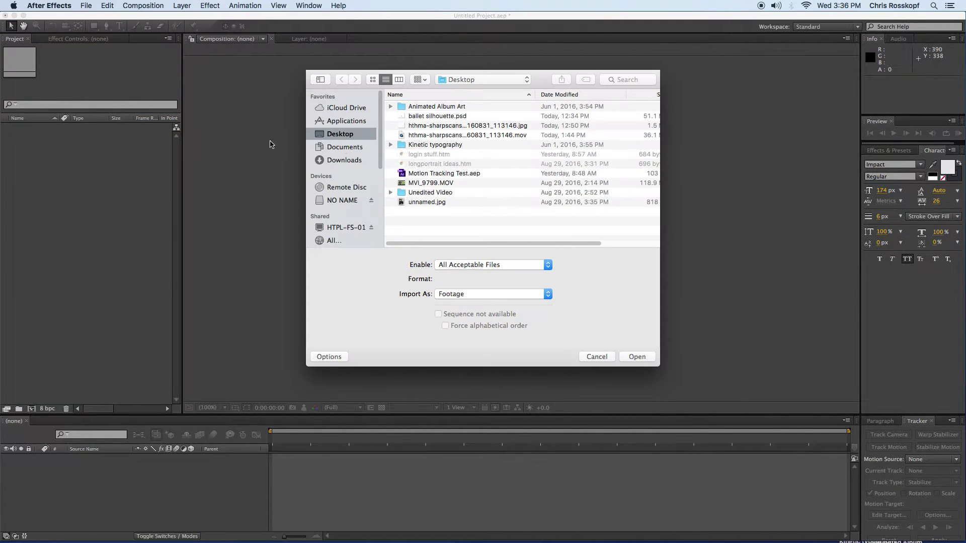
pyautogui.doubleClick(457, 125)
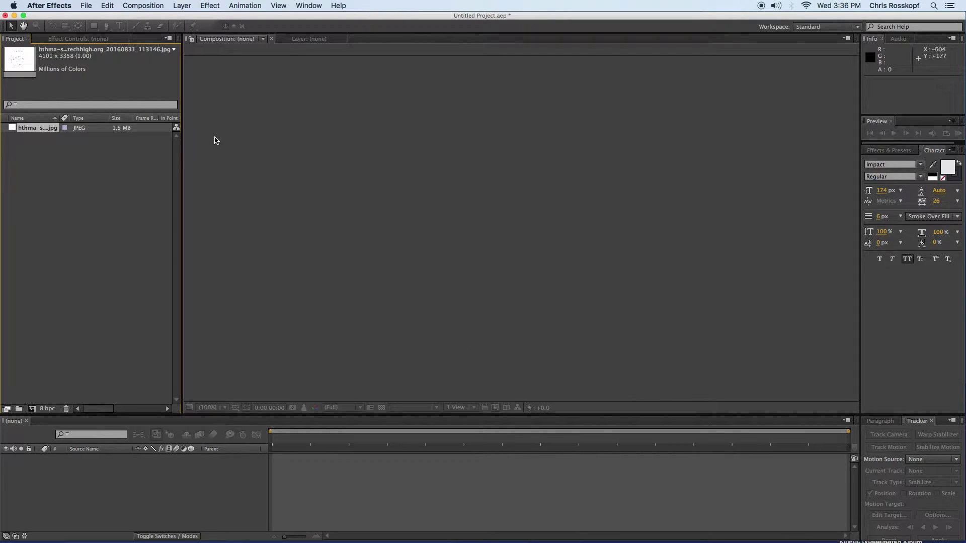
# Create a composition from the drawing footage and choose the HDTV 1080 29.97 preset
pyautogui.moveTo(11, 131); pyautogui.dragTo(416, 197)
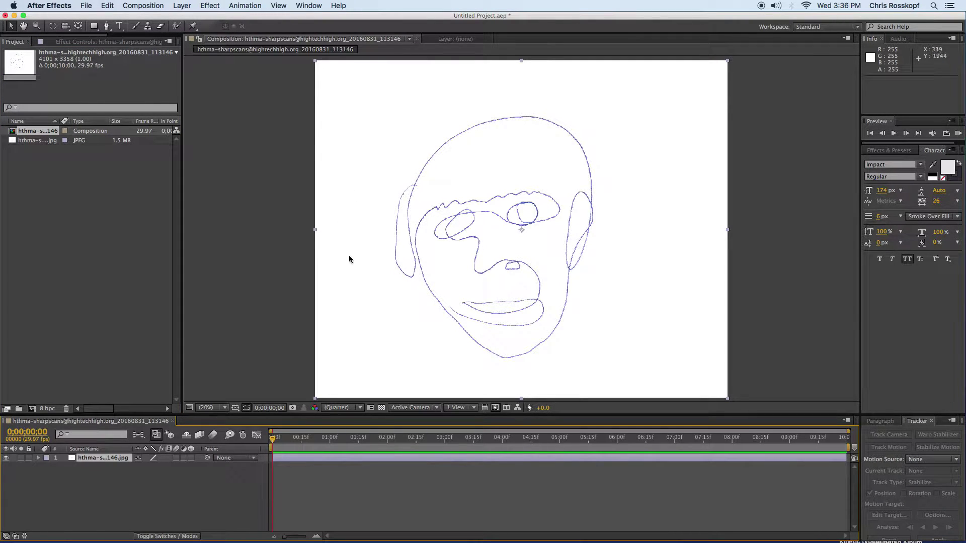
pyautogui.click(153, 6)
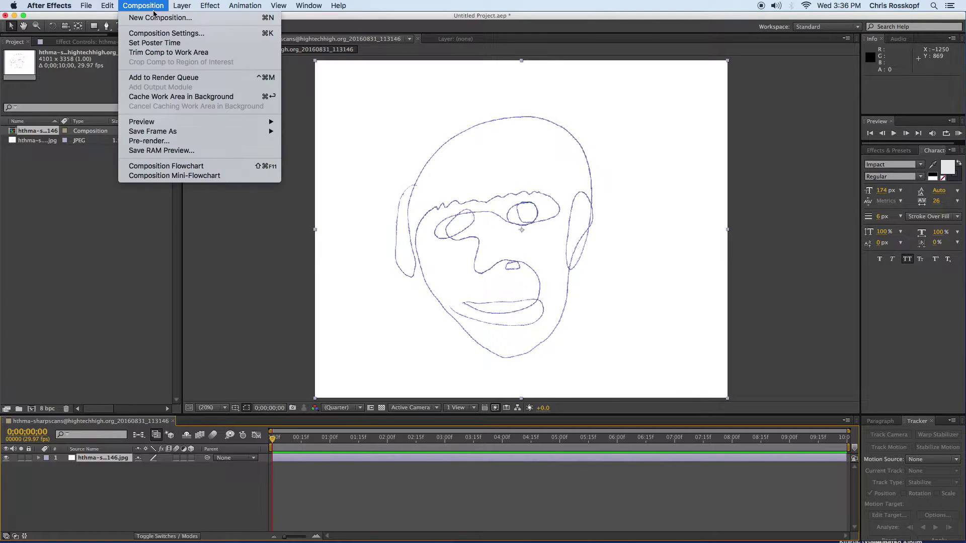
pyautogui.click(156, 34)
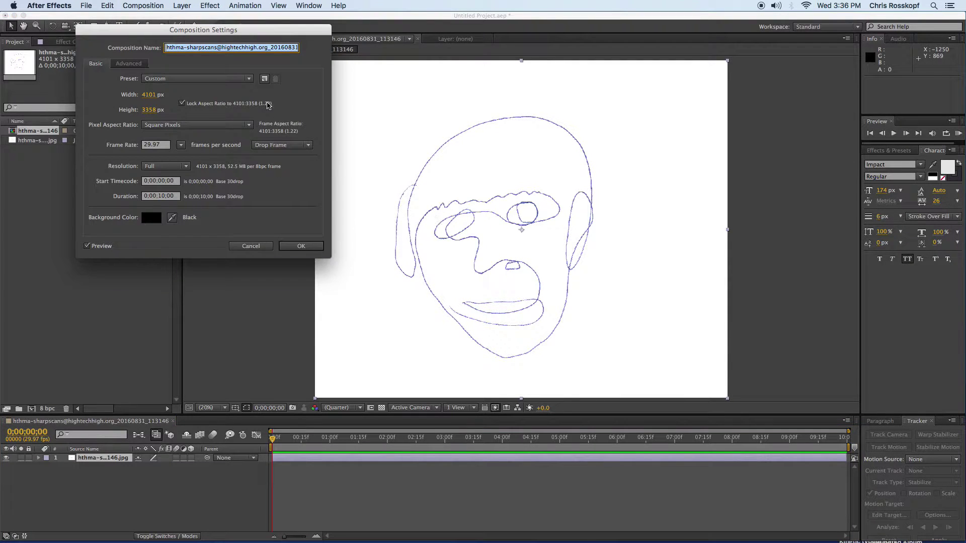
pyautogui.click(248, 80)
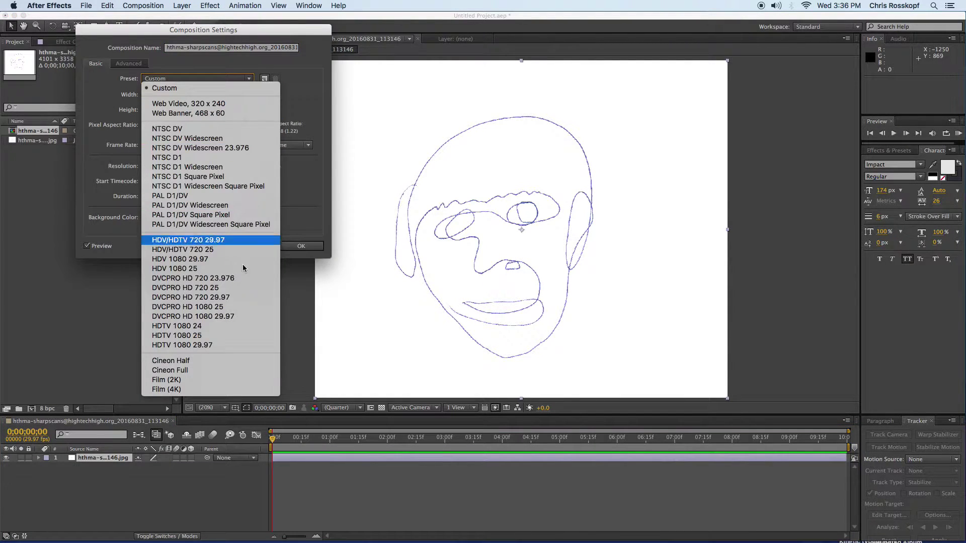
pyautogui.click(217, 344)
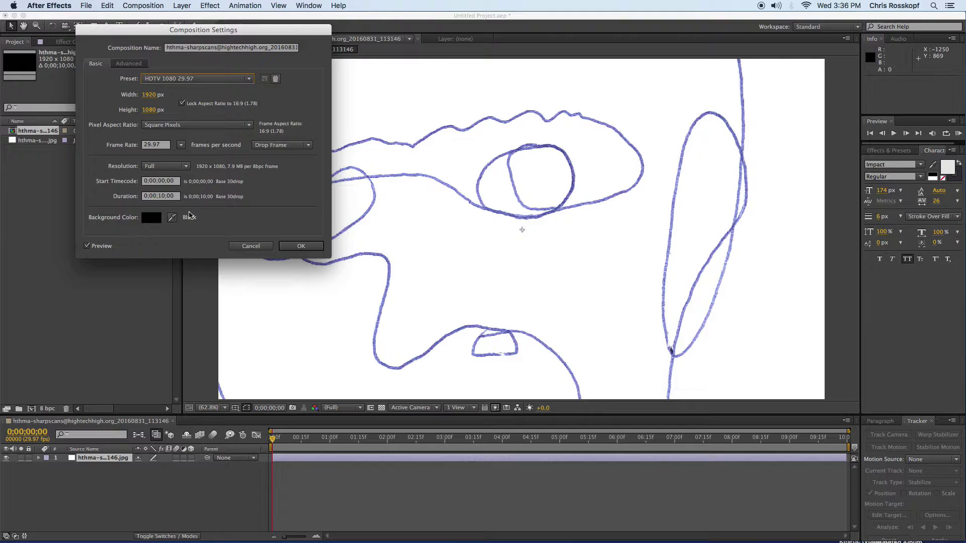
# Apply the 1920x1080 comp settings, then scale the drawing layer to 31% and rotate it 2°
pyautogui.click(316, 246)
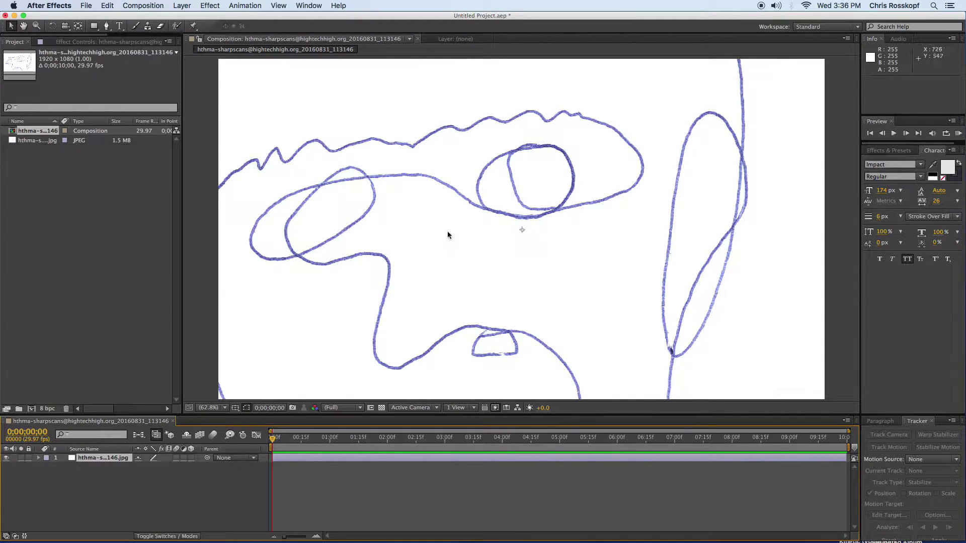
pyautogui.click(40, 459)
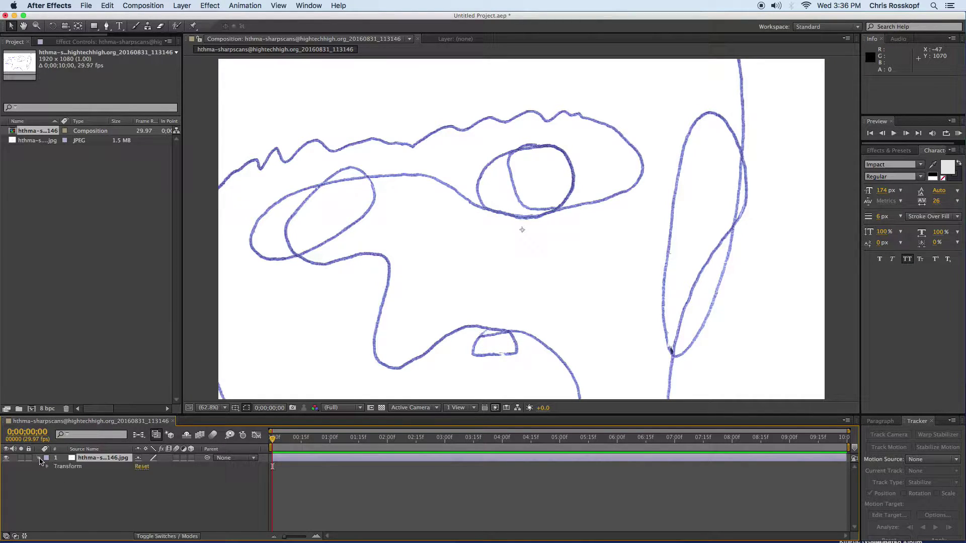
pyautogui.click(47, 467)
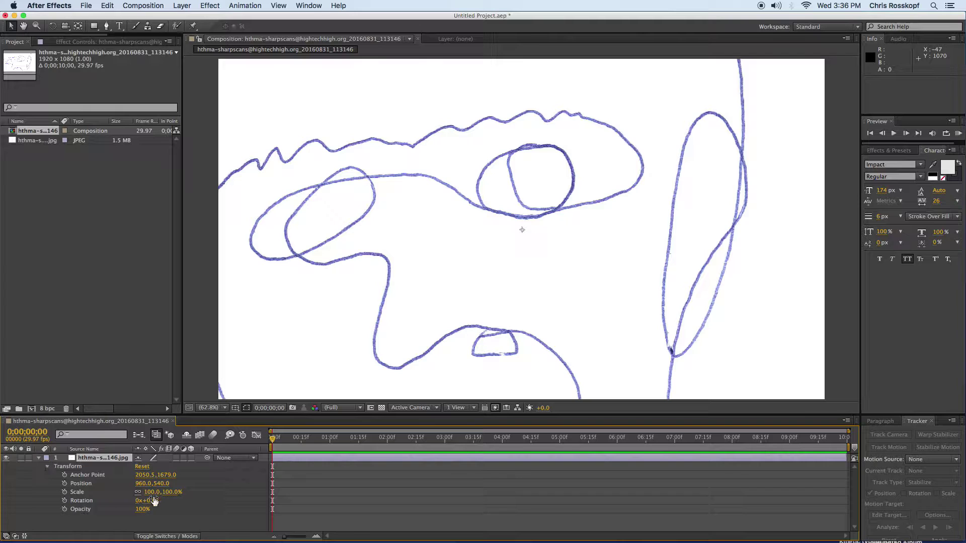
pyautogui.moveTo(167, 492); pyautogui.dragTo(136, 495)
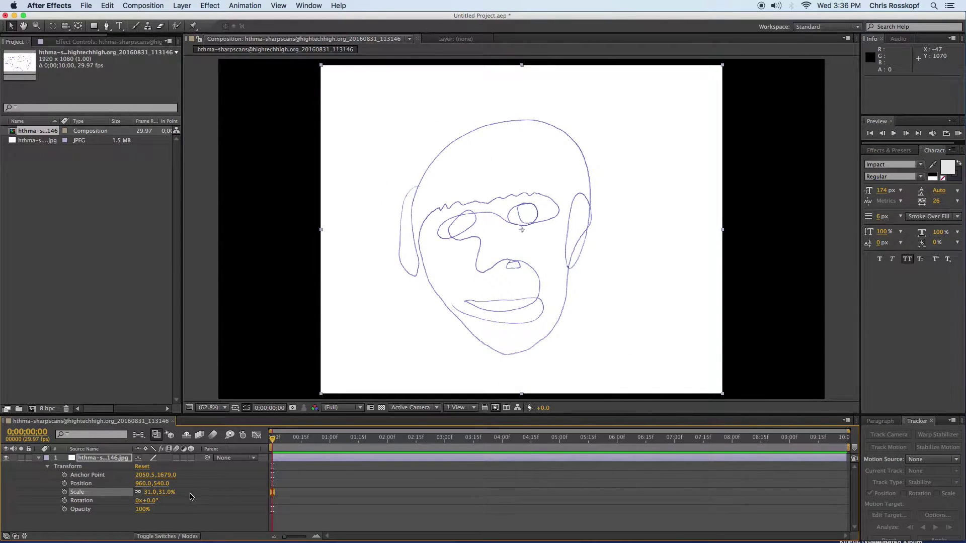
pyautogui.moveTo(151, 501); pyautogui.dragTo(156, 501)
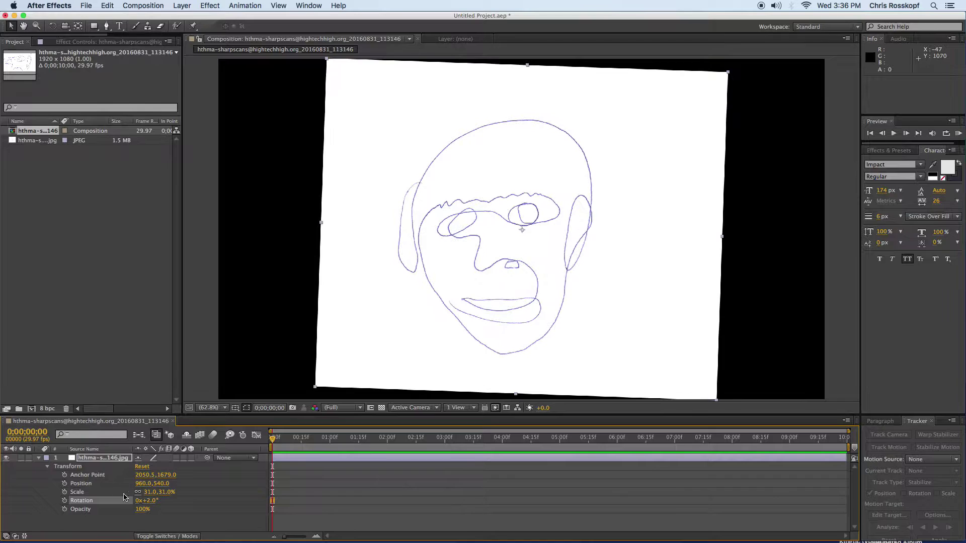
pyautogui.click(39, 459)
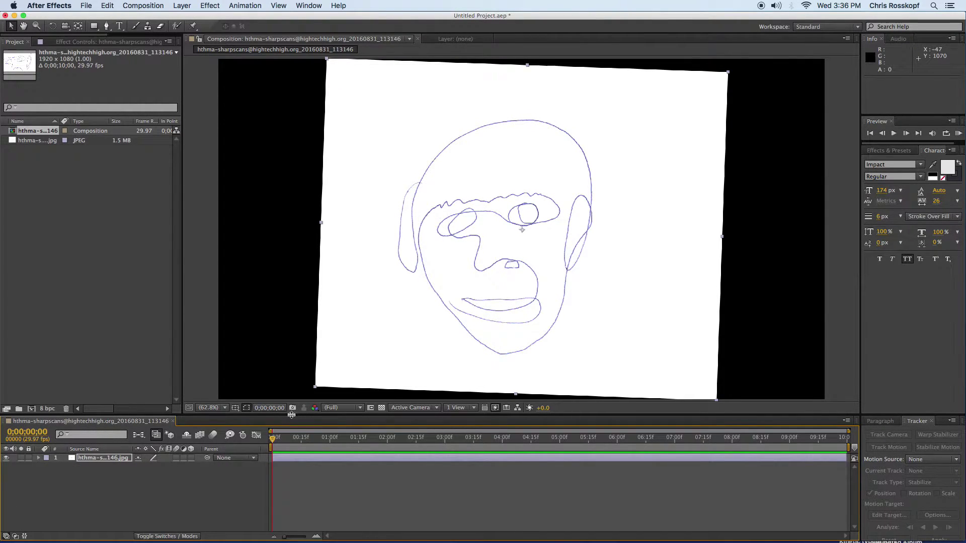
# With the Pen tool on the drawing layer, trace the left ear, head top, right ear and chin
pyautogui.moveTo(292, 414); pyautogui.dragTo(292, 445)
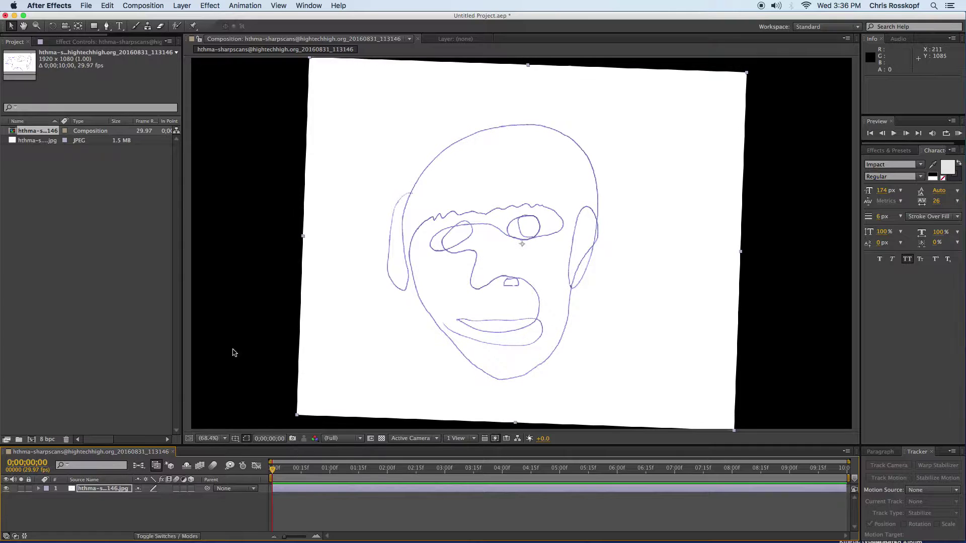
pyautogui.click(108, 27)
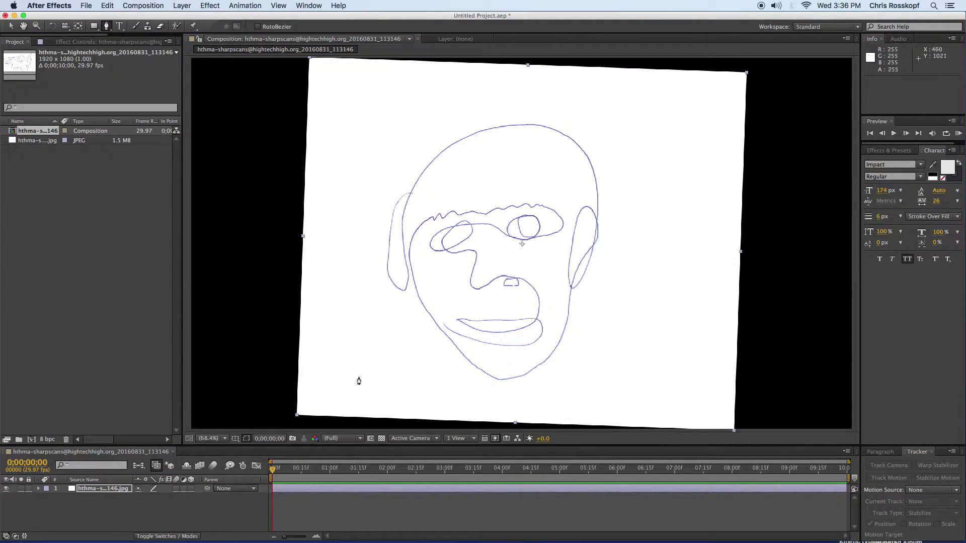
pyautogui.click(293, 489)
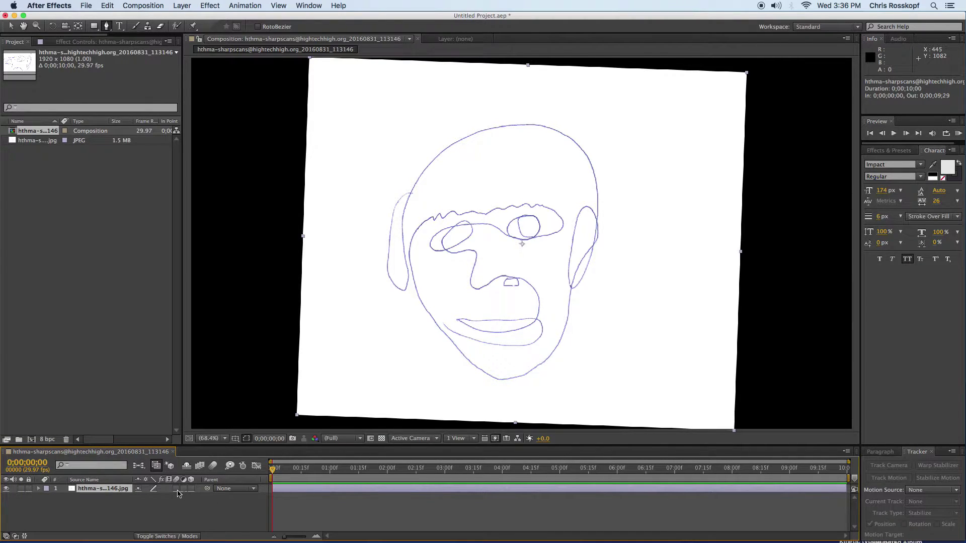
pyautogui.click(410, 193)
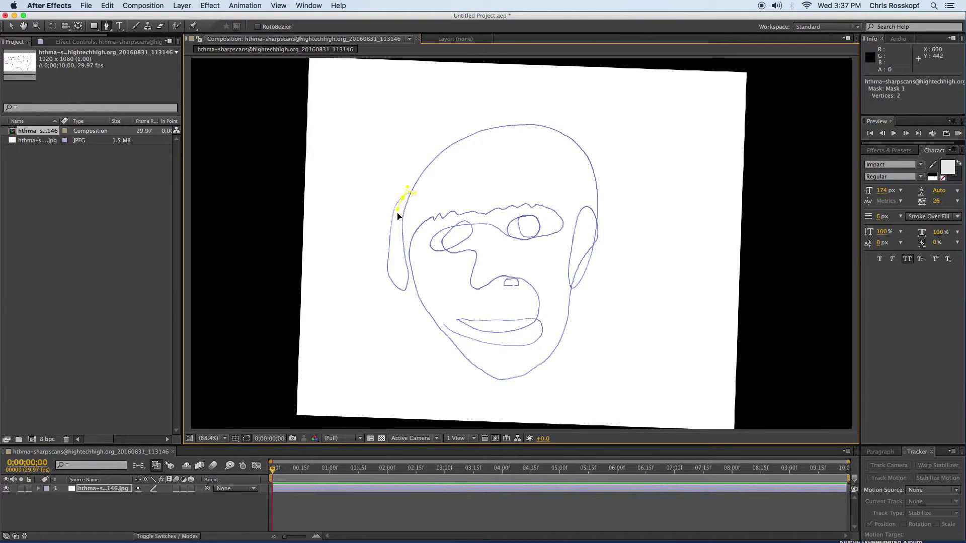
pyautogui.moveTo(391, 236)
pyautogui.mouseDown()
pyautogui.moveTo(393, 255)
pyautogui.moveTo(411, 217)
pyautogui.mouseUp()
pyautogui.moveTo(508, 130); pyautogui.dragTo(570, 135)
pyautogui.moveTo(576, 226); pyautogui.dragTo(588, 208)
pyautogui.click(600, 226)
pyautogui.moveTo(525, 369); pyautogui.dragTo(480, 375)
# Continue the mask path around both eyes, below the nose, and along the upper and lower lips
pyautogui.moveTo(423, 242); pyautogui.dragTo(460, 209)
pyautogui.moveTo(444, 250); pyautogui.dragTo(550, 249)
pyautogui.click(559, 216)
pyautogui.click(474, 291)
pyautogui.moveTo(519, 283); pyautogui.dragTo(519, 328)
pyautogui.click(468, 322)
pyautogui.click(487, 317)
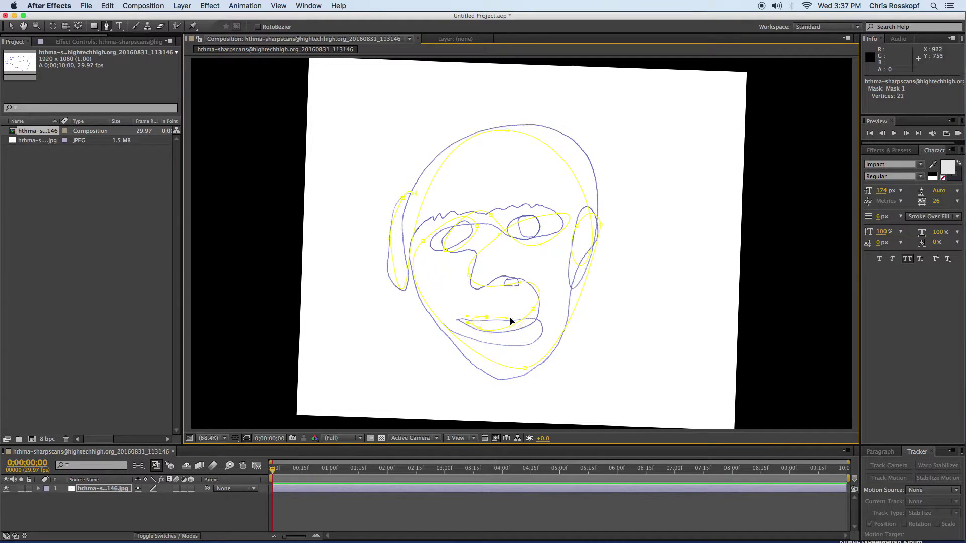
pyautogui.moveTo(521, 343); pyautogui.dragTo(466, 338)
# Confirm Mask 1 on the drawing layer, then apply Generate > Stroke to that layer
pyautogui.click(38, 489)
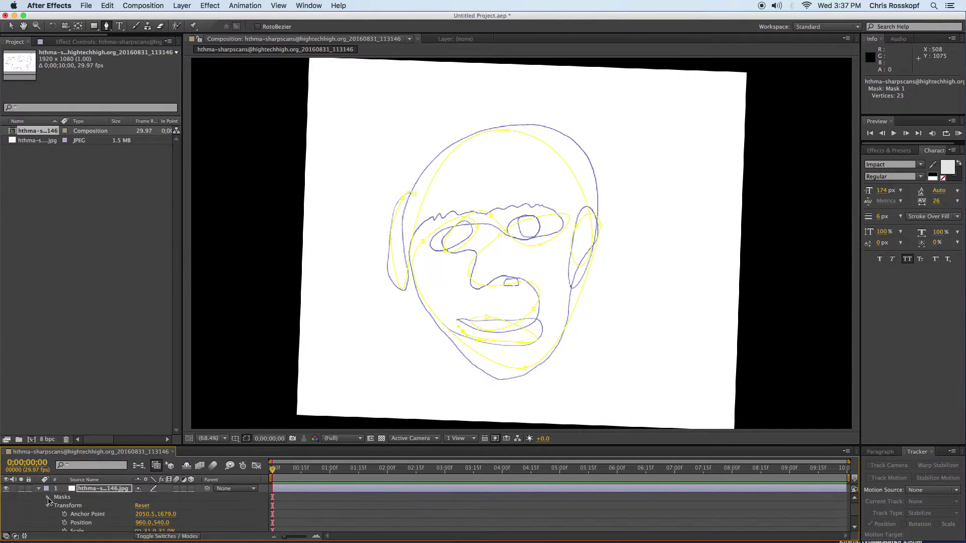
pyautogui.click(48, 498)
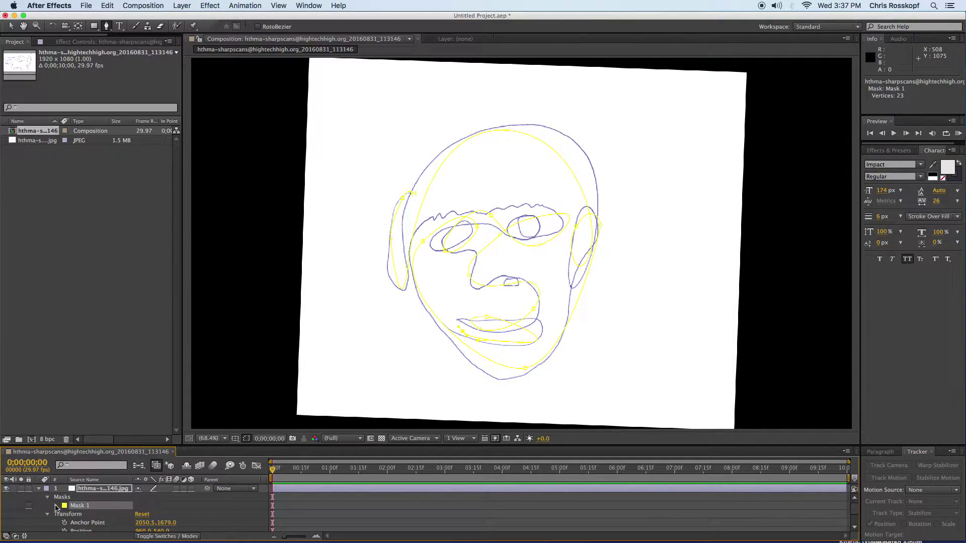
pyautogui.click(39, 489)
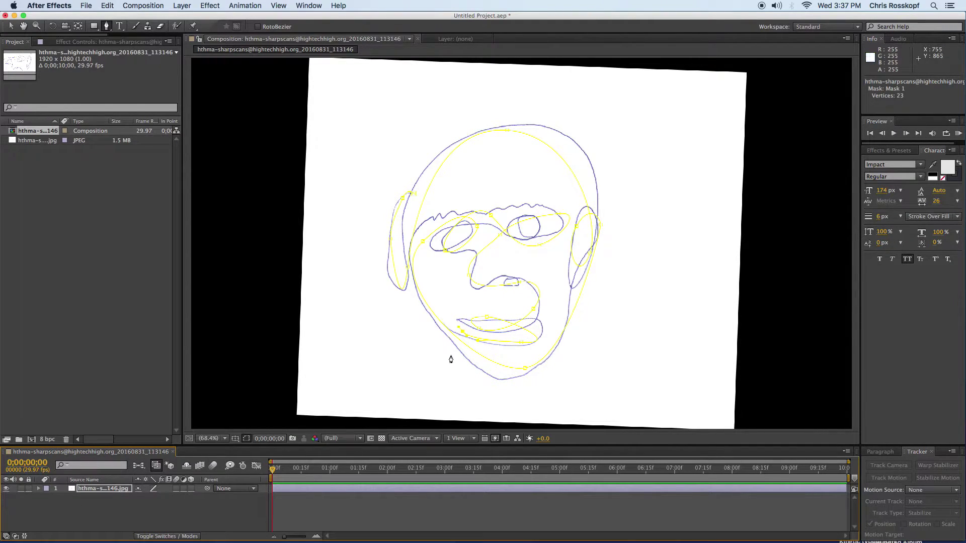
pyautogui.click(212, 5)
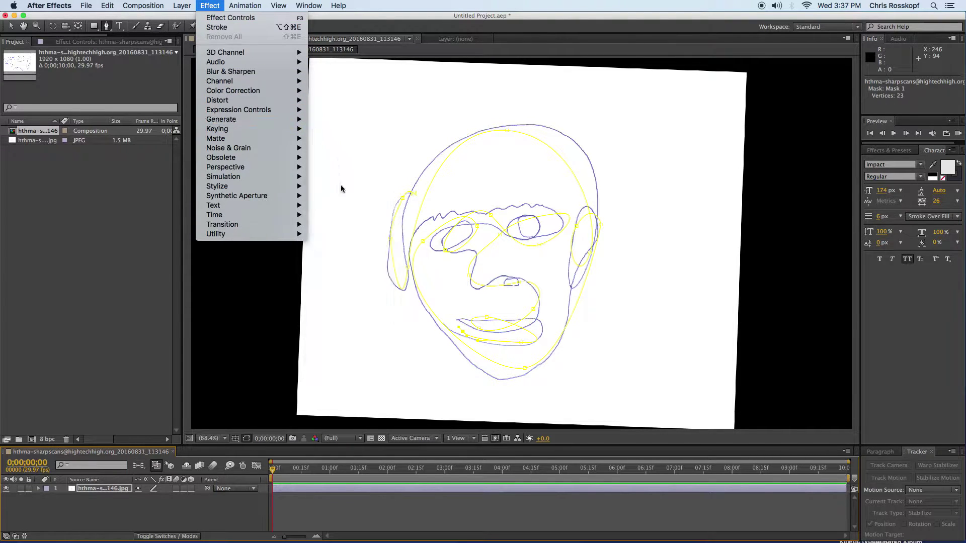
pyautogui.moveTo(266, 120)
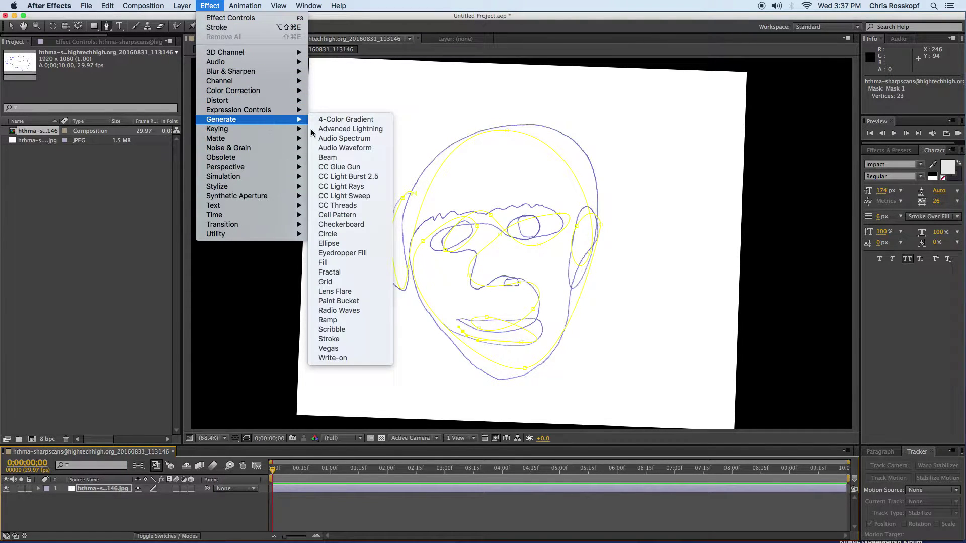
pyautogui.click(351, 338)
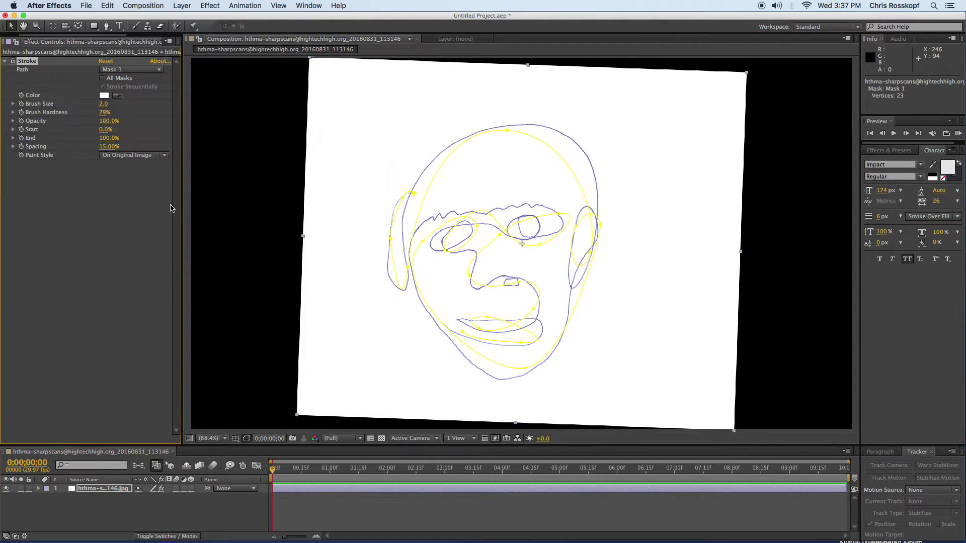
# Make the stroke red with brush size 11.8 and Paint Style set to On Transparent
pyautogui.click(104, 96)
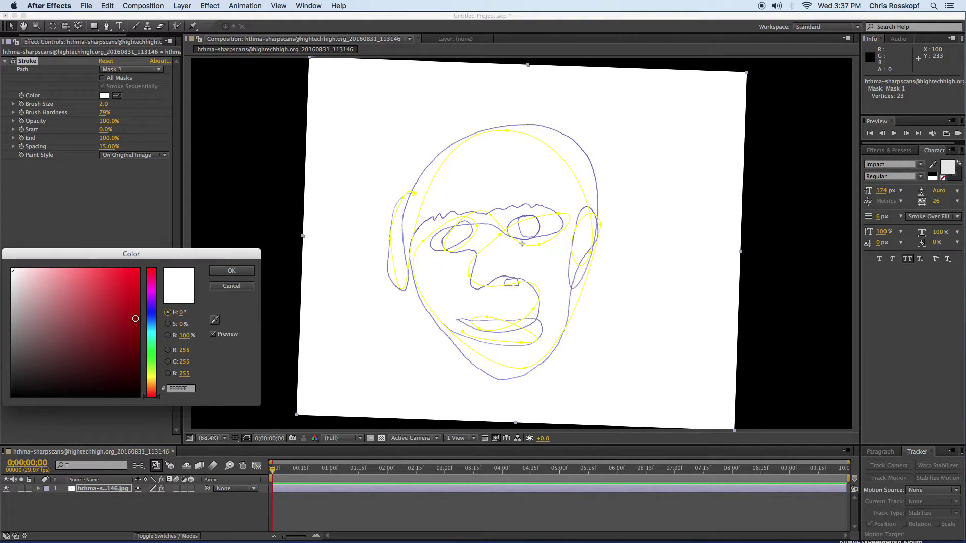
pyautogui.moveTo(134, 317); pyautogui.dragTo(186, 234)
pyautogui.click(229, 271)
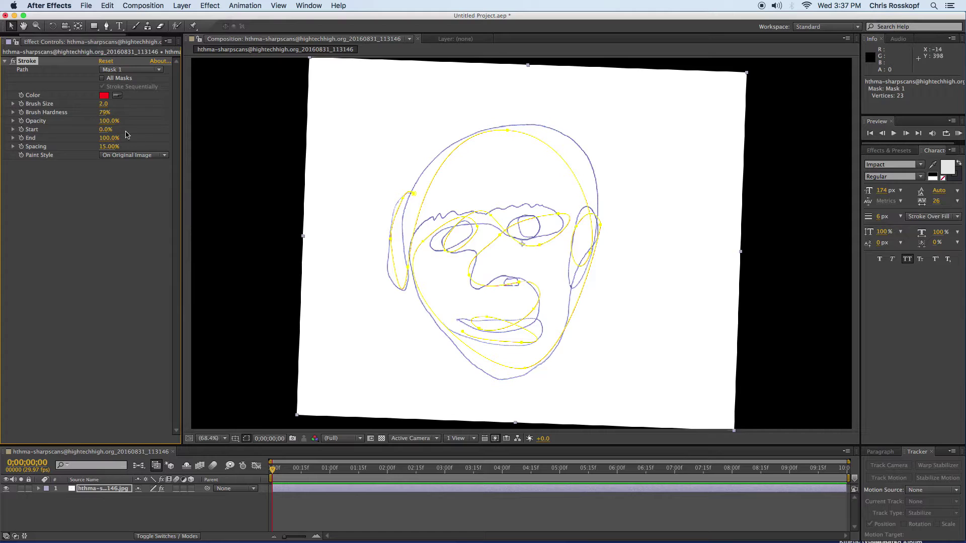
pyautogui.moveTo(104, 103)
pyautogui.mouseDown()
pyautogui.moveTo(191, 106)
pyautogui.moveTo(150, 113)
pyautogui.mouseUp()
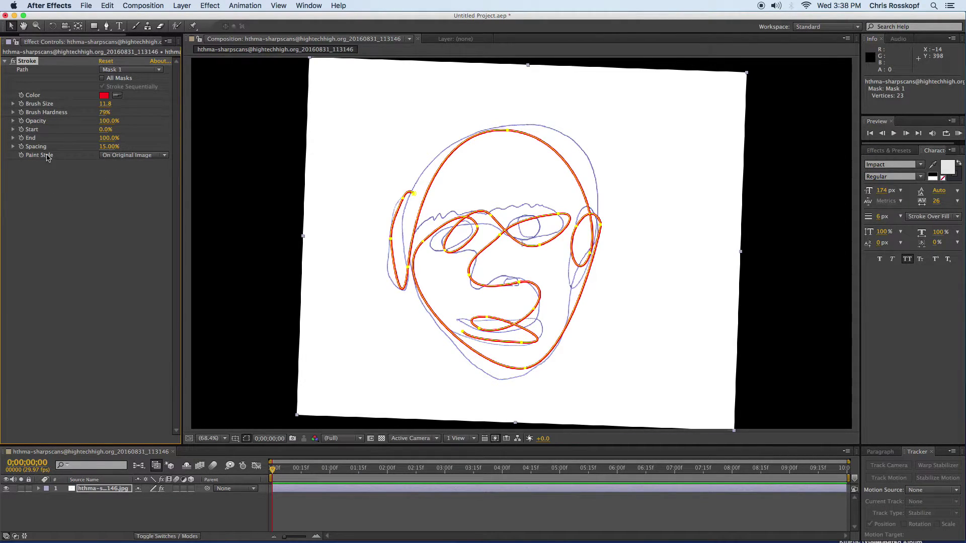
pyautogui.click(160, 157)
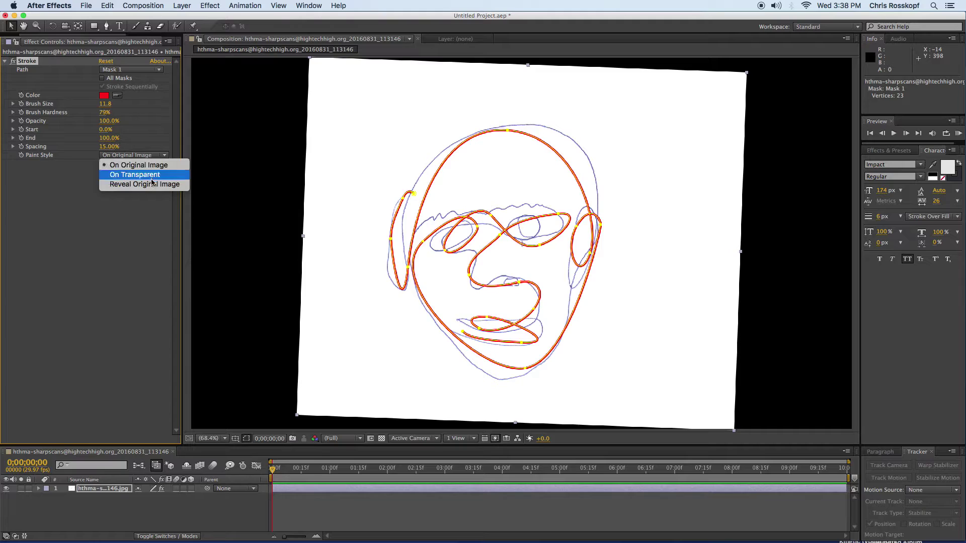
pyautogui.click(152, 179)
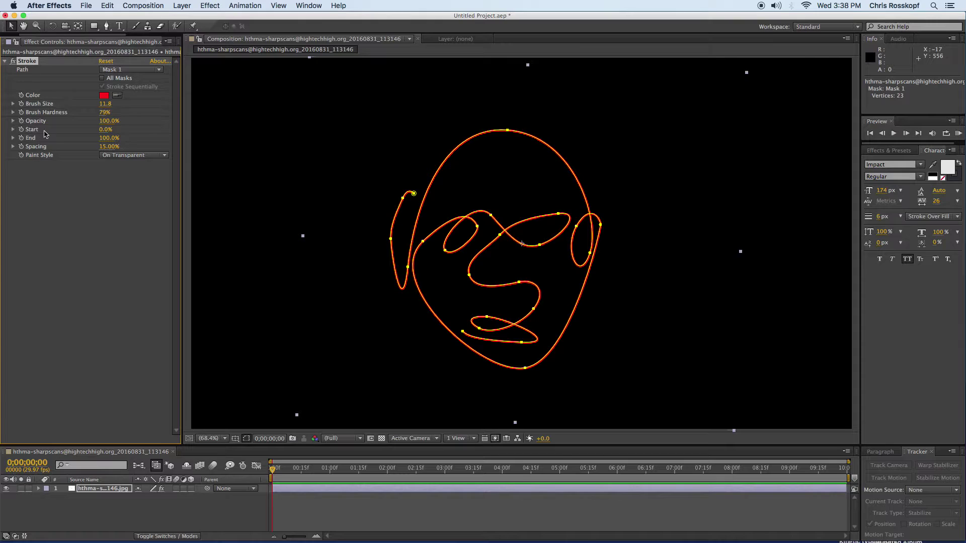
# Reveal the Stroke Start and End sliders, try them out, and set End to 0%
pyautogui.click(13, 130)
pyautogui.click(13, 152)
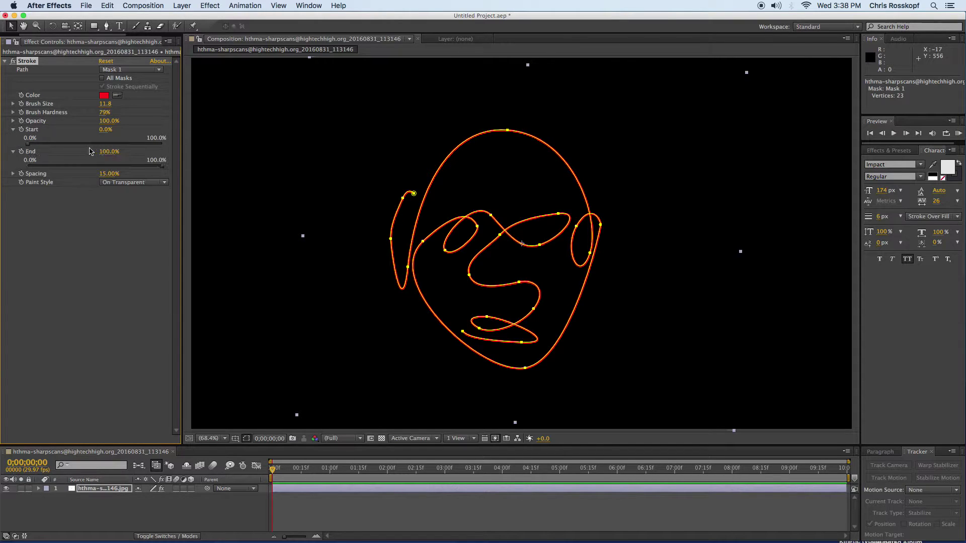
pyautogui.moveTo(29, 146)
pyautogui.mouseDown()
pyautogui.moveTo(168, 148)
pyautogui.moveTo(19, 150)
pyautogui.mouseUp()
pyautogui.moveTo(162, 170)
pyautogui.mouseDown()
pyautogui.moveTo(23, 171)
pyautogui.moveTo(160, 168)
pyautogui.mouseUp()
pyautogui.moveTo(27, 146)
pyautogui.mouseDown()
pyautogui.moveTo(160, 147)
pyautogui.moveTo(18, 150)
pyautogui.mouseUp()
pyautogui.moveTo(161, 166)
pyautogui.mouseDown()
pyautogui.moveTo(22, 175)
pyautogui.moveTo(168, 170)
pyautogui.moveTo(17, 172)
pyautogui.mouseUp()
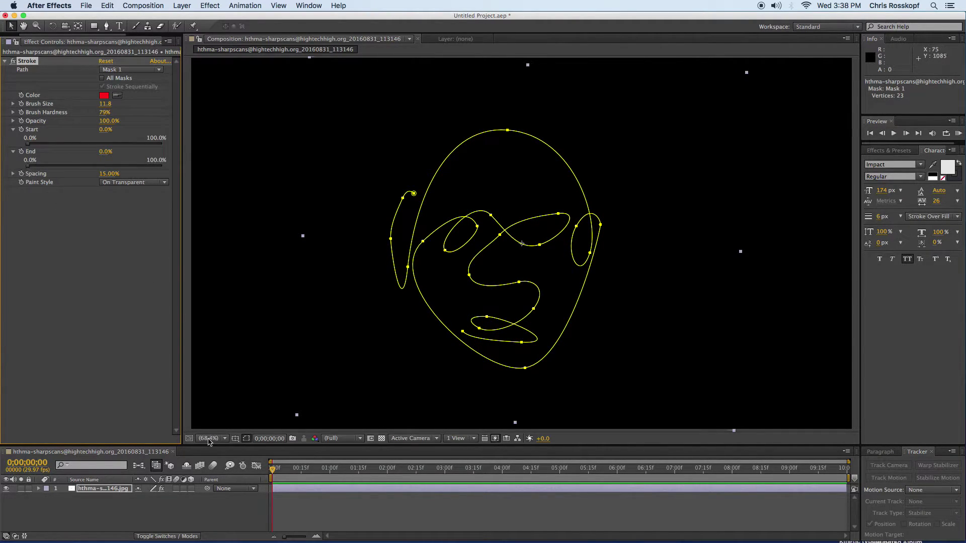
pyautogui.click(274, 470)
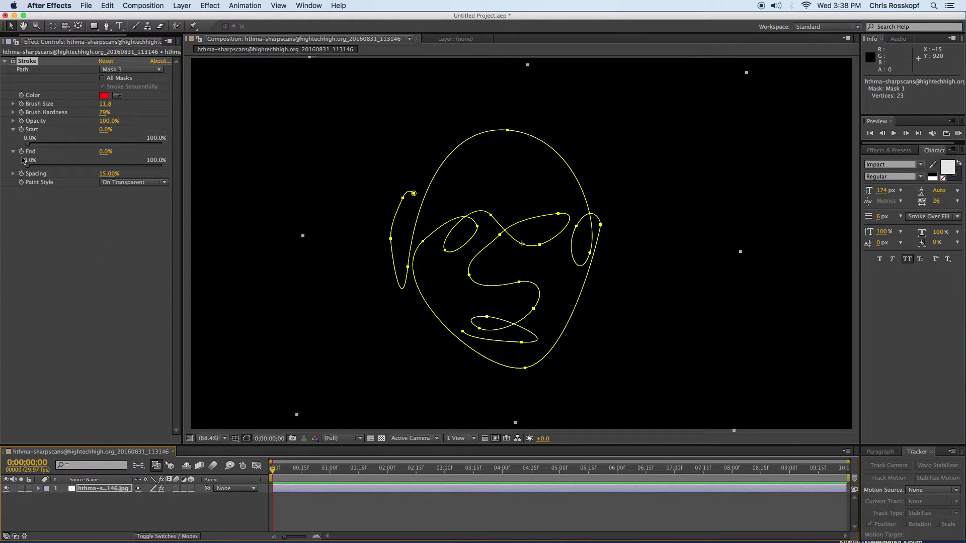
pyautogui.click(23, 170)
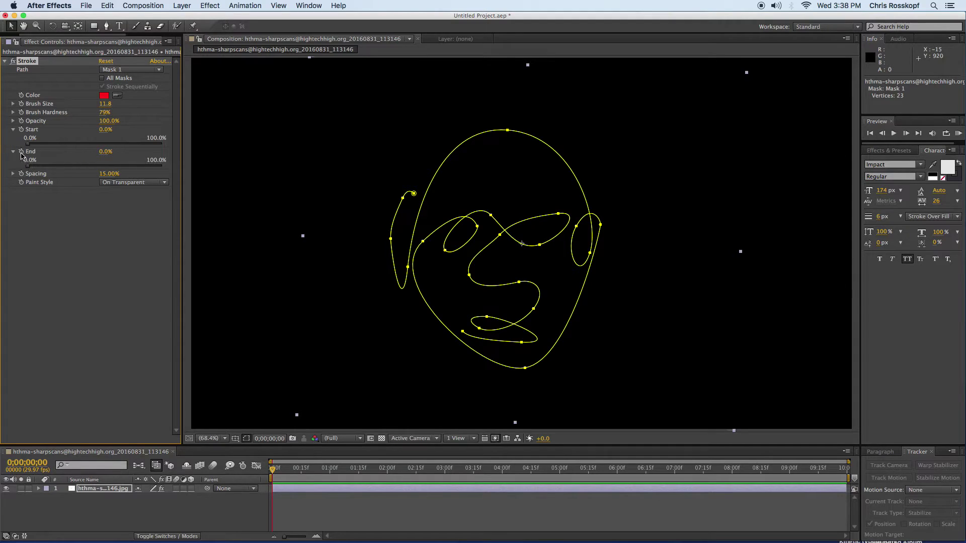
# Keyframe Stroke End at 0% at 0 s and 100% at 7 s, then return to frame 0
pyautogui.click(21, 152)
pyautogui.click(675, 469)
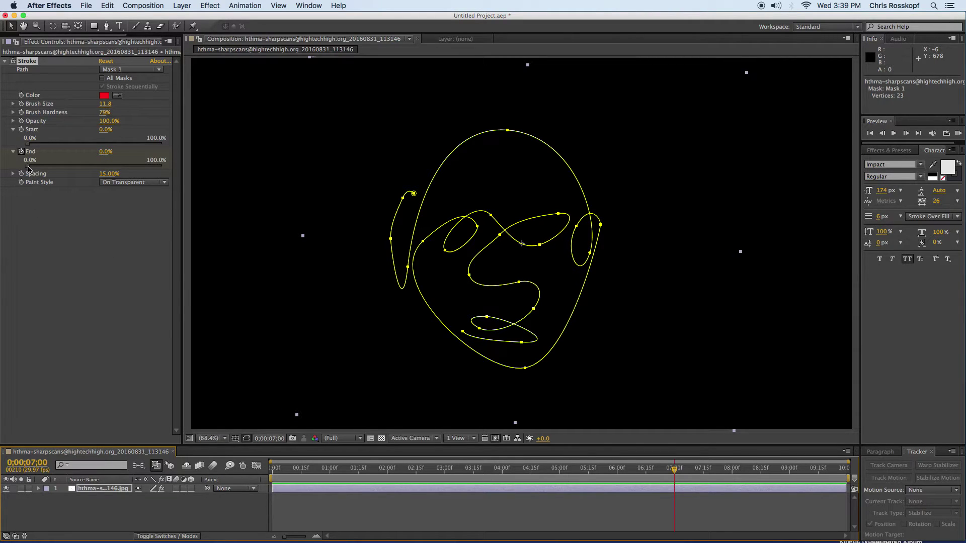
pyautogui.moveTo(29, 166); pyautogui.dragTo(181, 170)
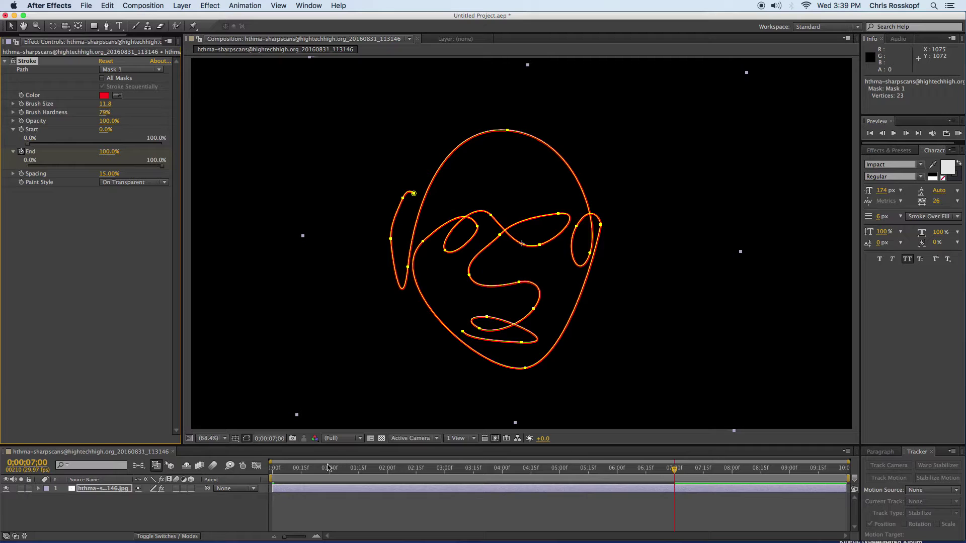
pyautogui.moveTo(327, 469); pyautogui.dragTo(255, 466)
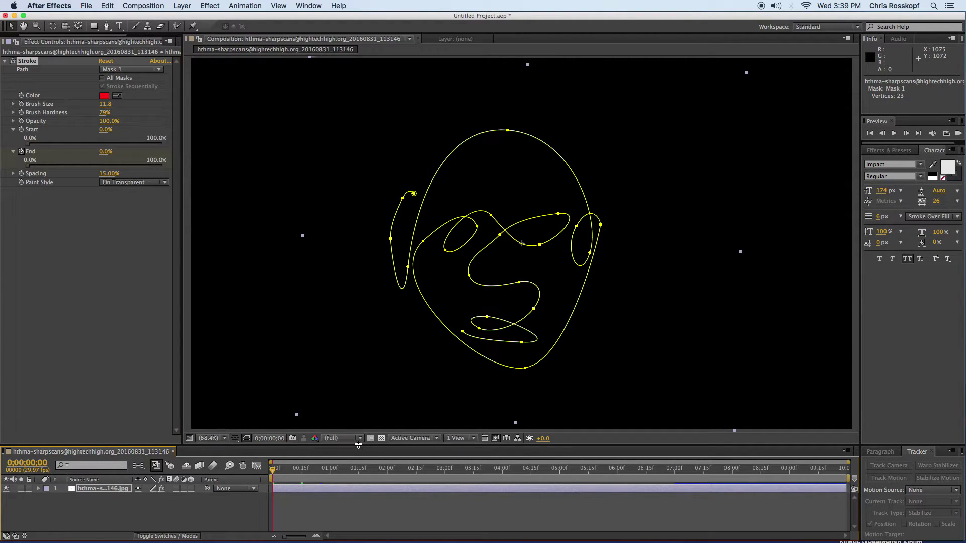
# Preview the draw-on animation, then park the time indicator near 6 seconds
pyautogui.press('KP_0')
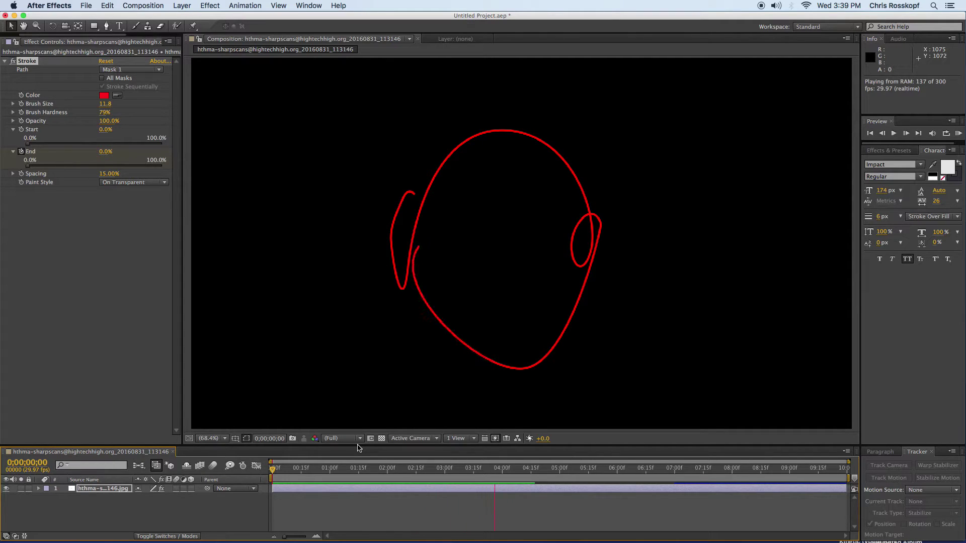
pyautogui.press('space')
pyautogui.click(615, 470)
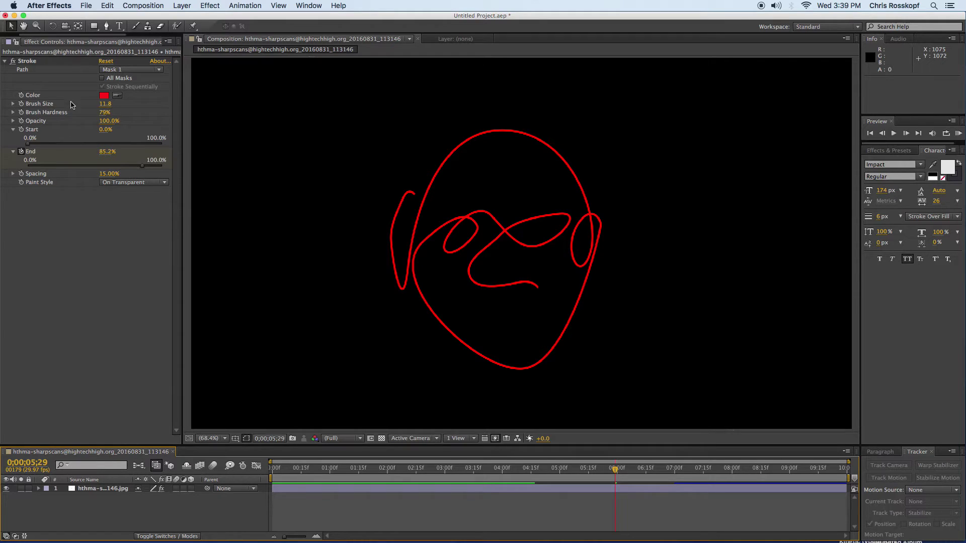
# Change the stroke colour to dark blue 2F3C78 and deselect the layer
pyautogui.click(104, 96)
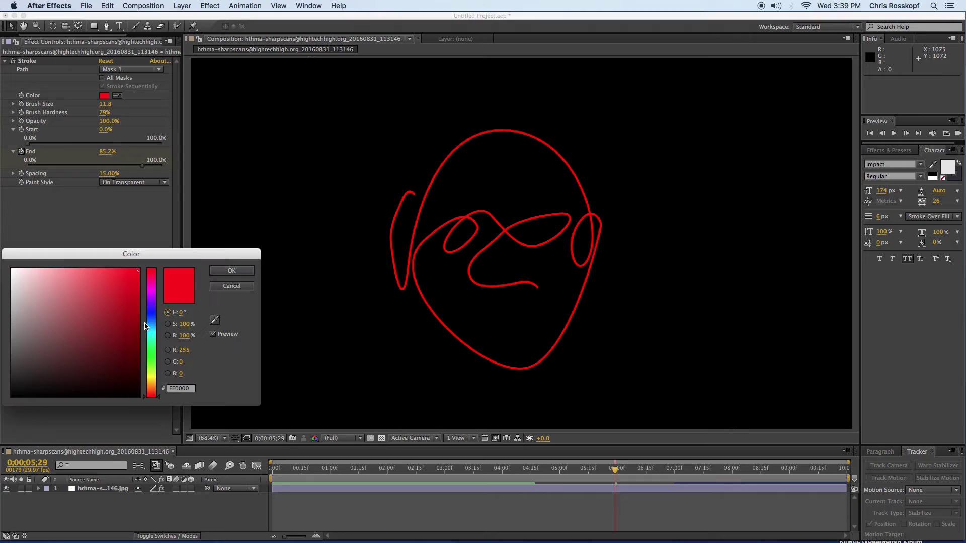
pyautogui.click(151, 357)
pyautogui.moveTo(112, 339); pyautogui.dragTo(100, 323)
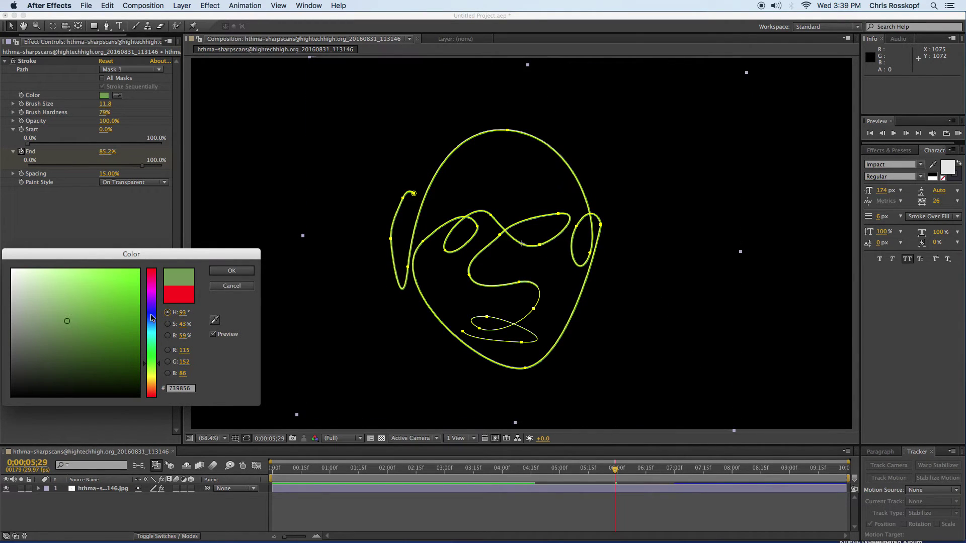
pyautogui.click(151, 314)
pyautogui.click(231, 271)
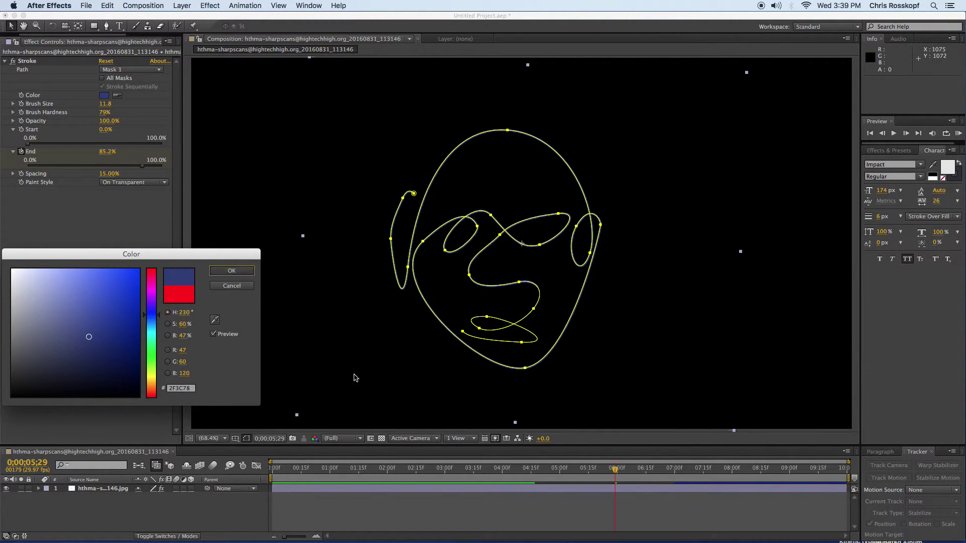
pyautogui.click(490, 517)
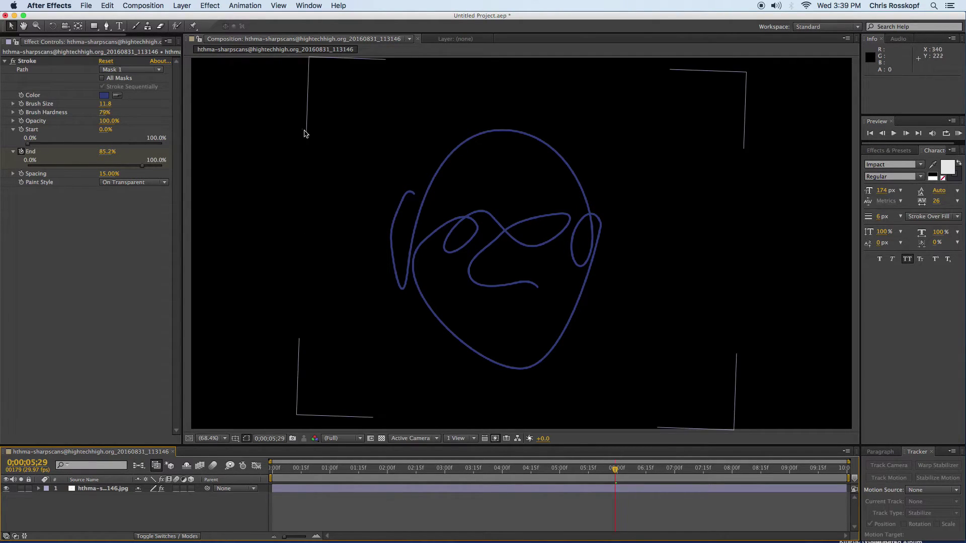
# Create a new red solid layer, Red Solid 1
pyautogui.click(179, 7)
pyautogui.moveTo(191, 18)
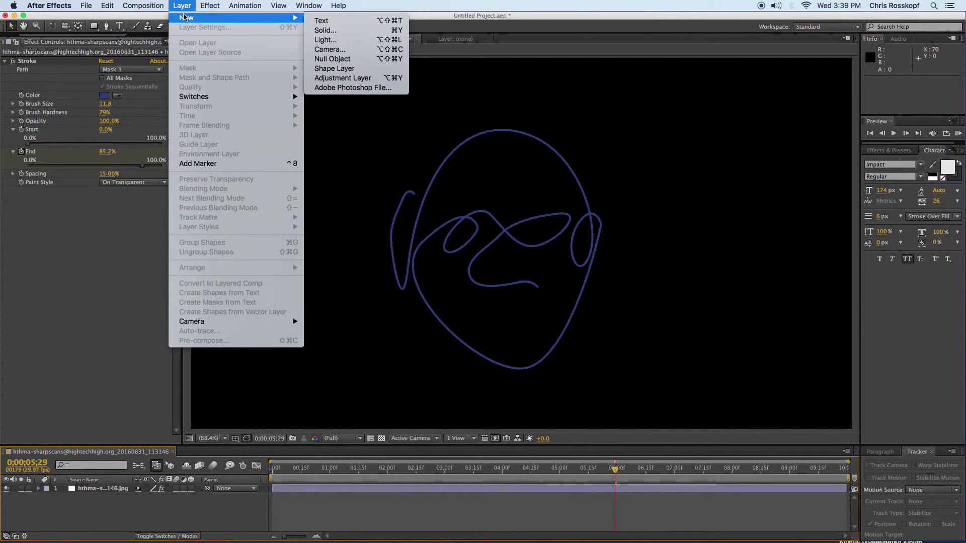
pyautogui.click(325, 29)
pyautogui.click(478, 342)
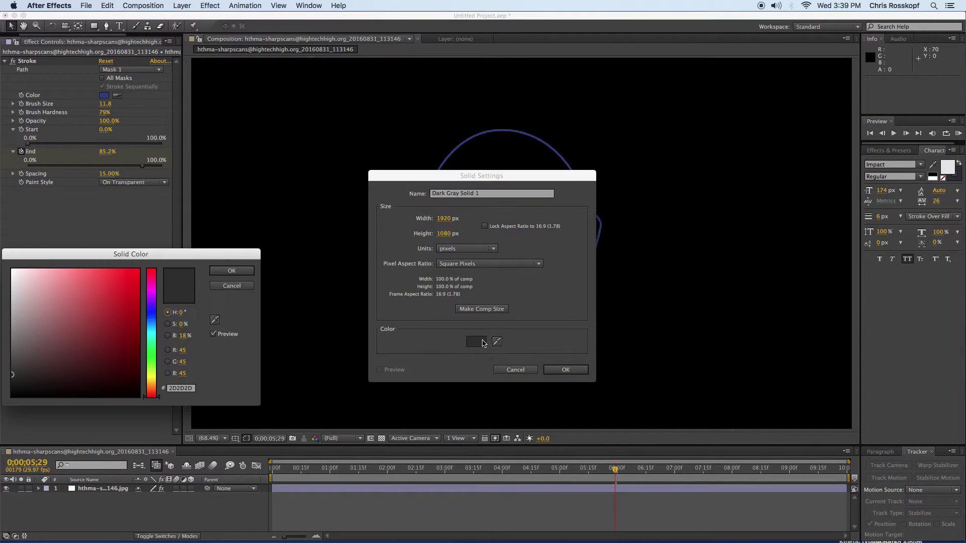
pyautogui.click(125, 304)
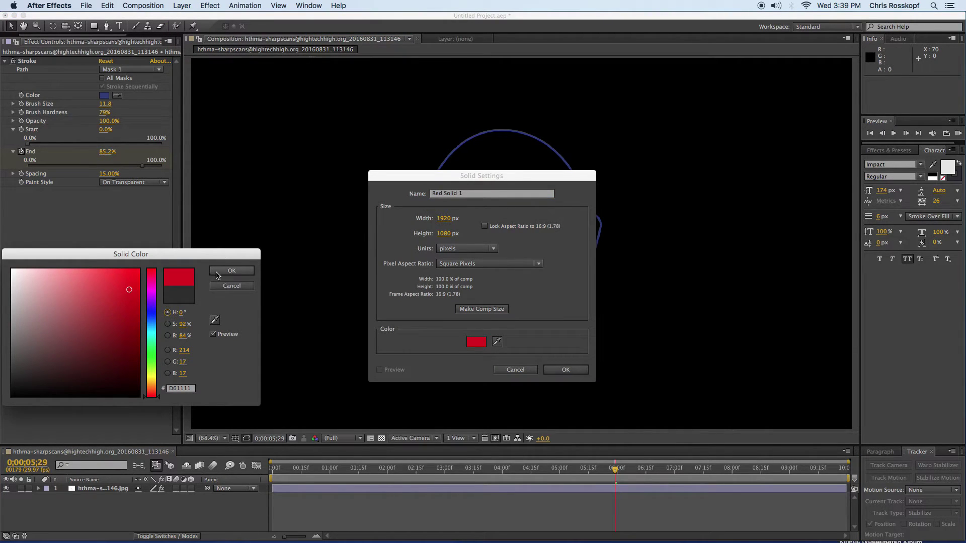
pyautogui.click(232, 272)
pyautogui.click(563, 370)
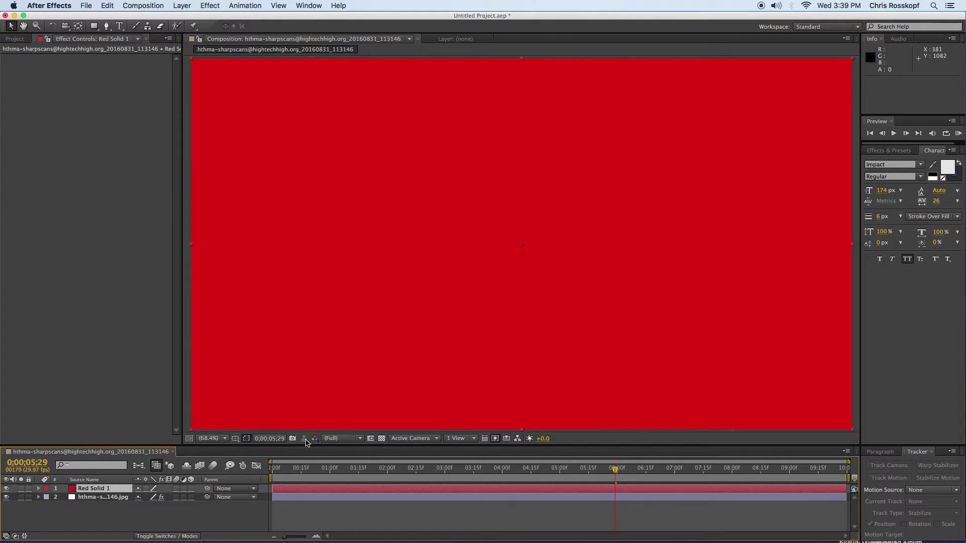
# Move Red Solid 1 below the face drawing layer in the timeline
pyautogui.click(102, 492)
pyautogui.moveTo(101, 491); pyautogui.dragTo(101, 502)
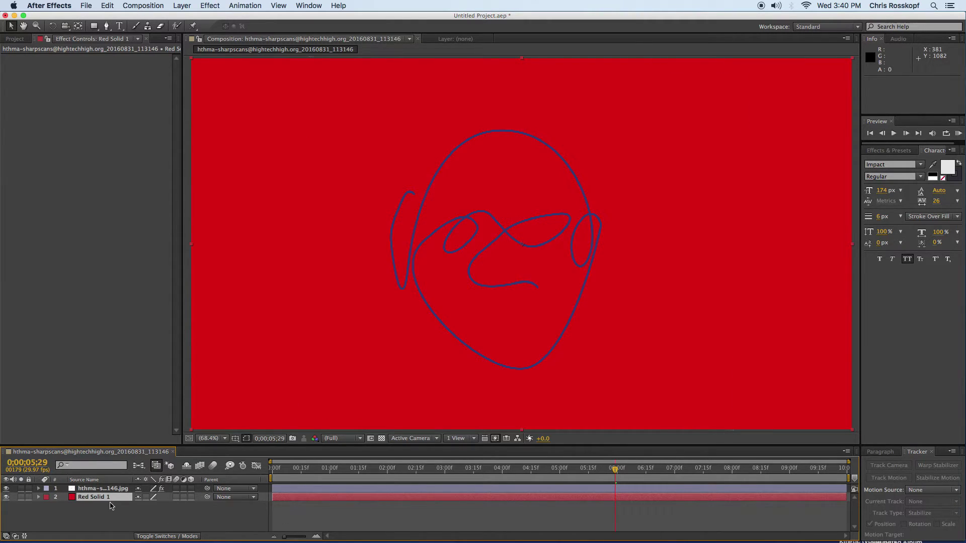
pyautogui.click(95, 491)
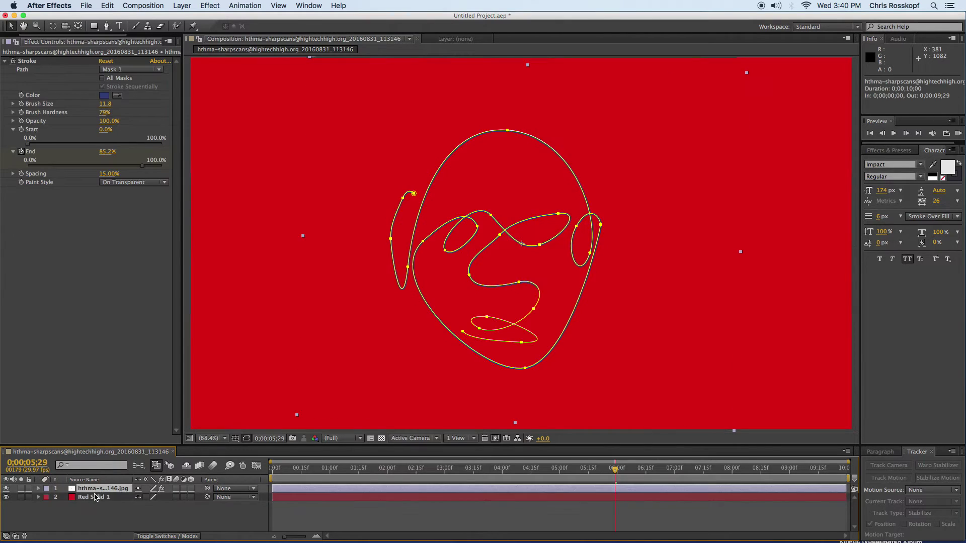
pyautogui.click(101, 501)
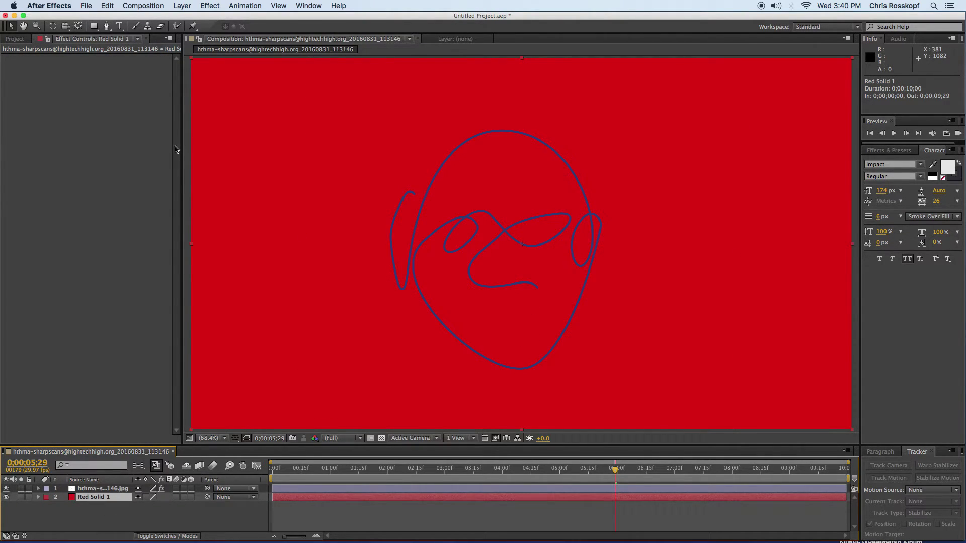
# Add a Color Overlay layer style to Red Solid 1
pyautogui.click(181, 6)
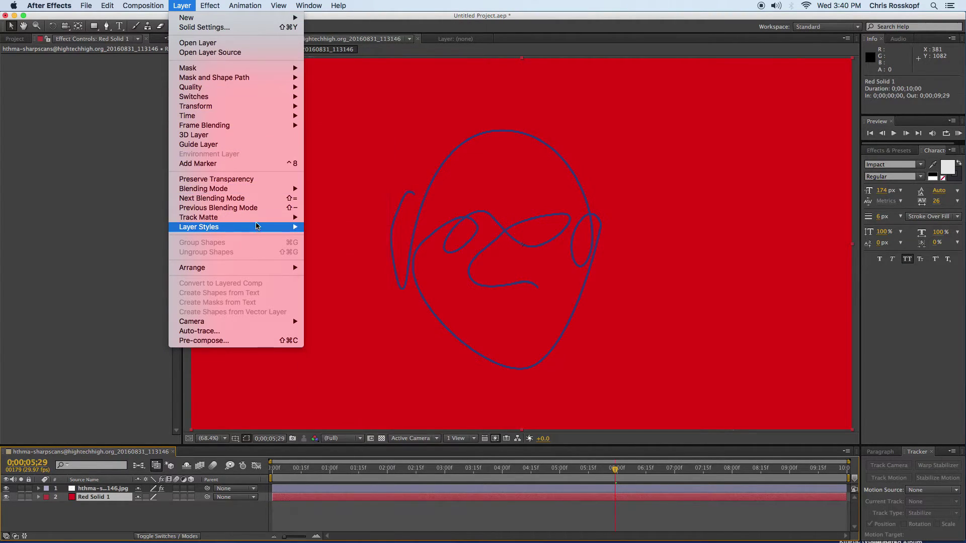
pyautogui.moveTo(256, 226)
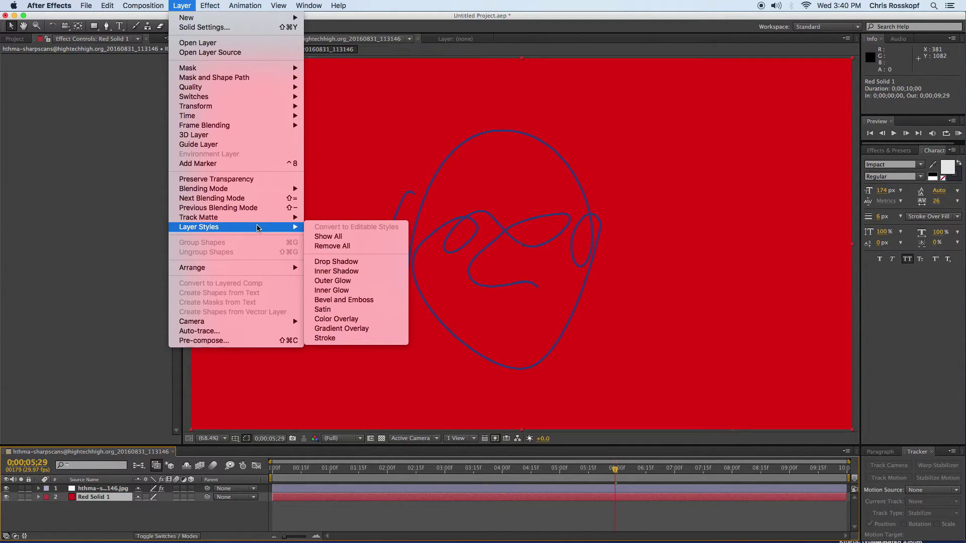
pyautogui.click(338, 320)
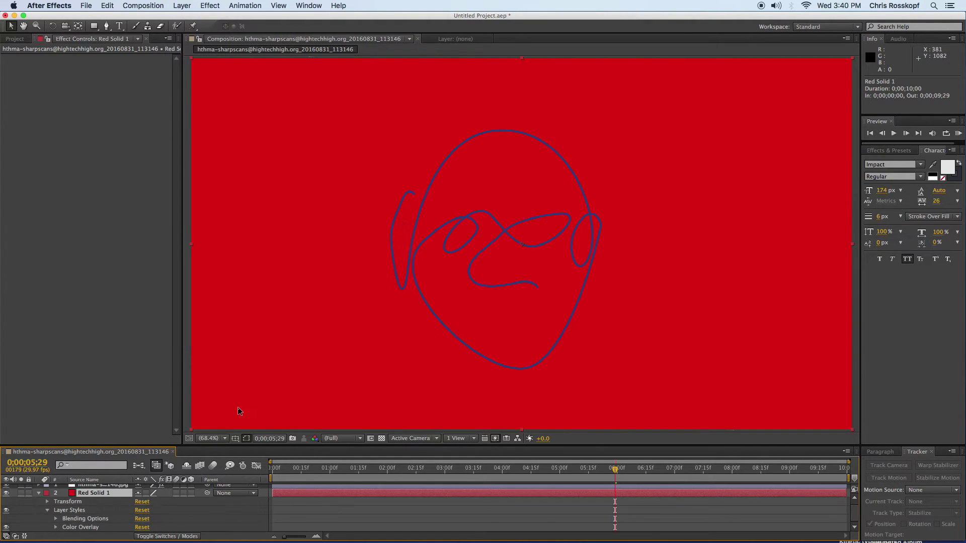
pyautogui.moveTo(256, 446); pyautogui.dragTo(181, 391)
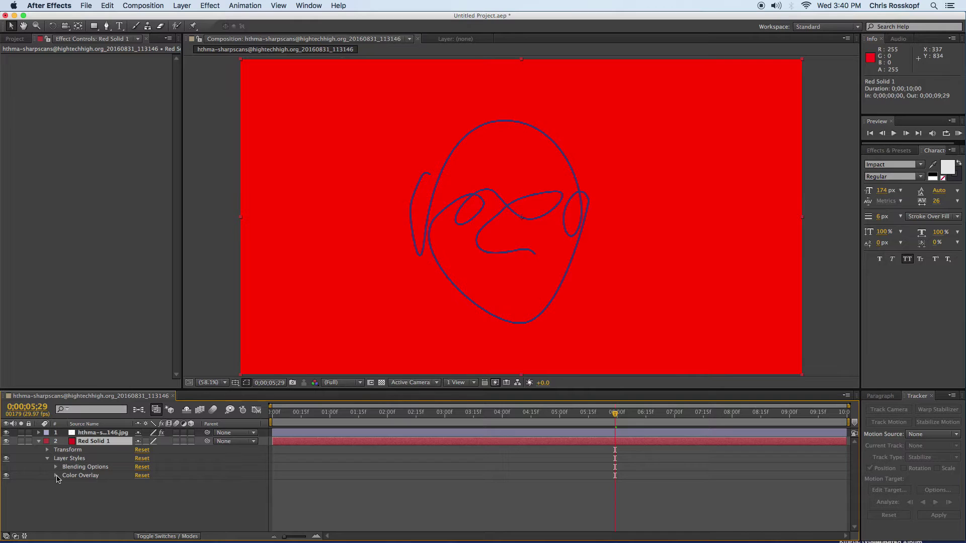
# Set the Color Overlay colour to a dark muted red (561F1A)
pyautogui.click(56, 475)
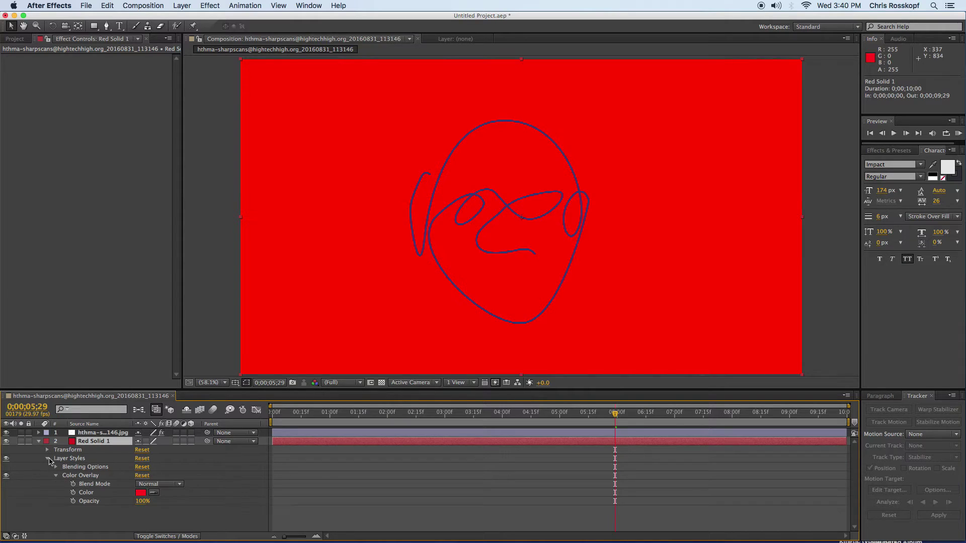
pyautogui.click(141, 492)
pyautogui.click(131, 365)
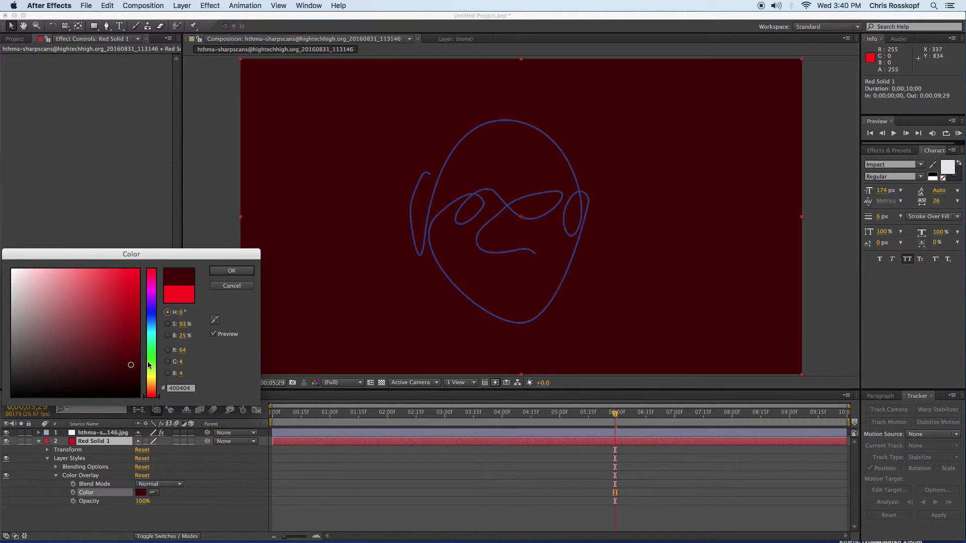
pyautogui.moveTo(150, 368)
pyautogui.mouseDown()
pyautogui.moveTo(149, 316)
pyautogui.moveTo(97, 341)
pyautogui.moveTo(101, 354)
pyautogui.moveTo(152, 321)
pyautogui.moveTo(153, 302)
pyautogui.moveTo(151, 399)
pyautogui.mouseUp()
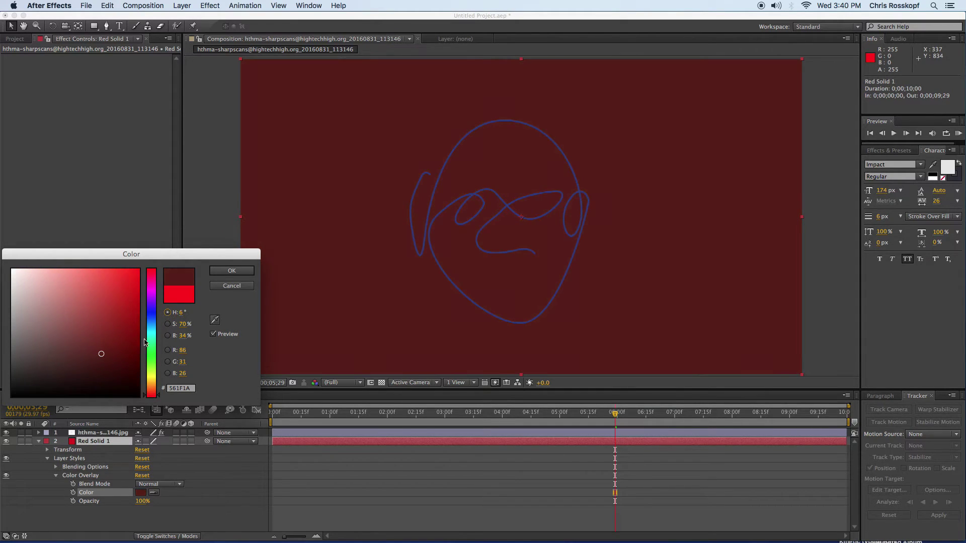
pyautogui.click(216, 276)
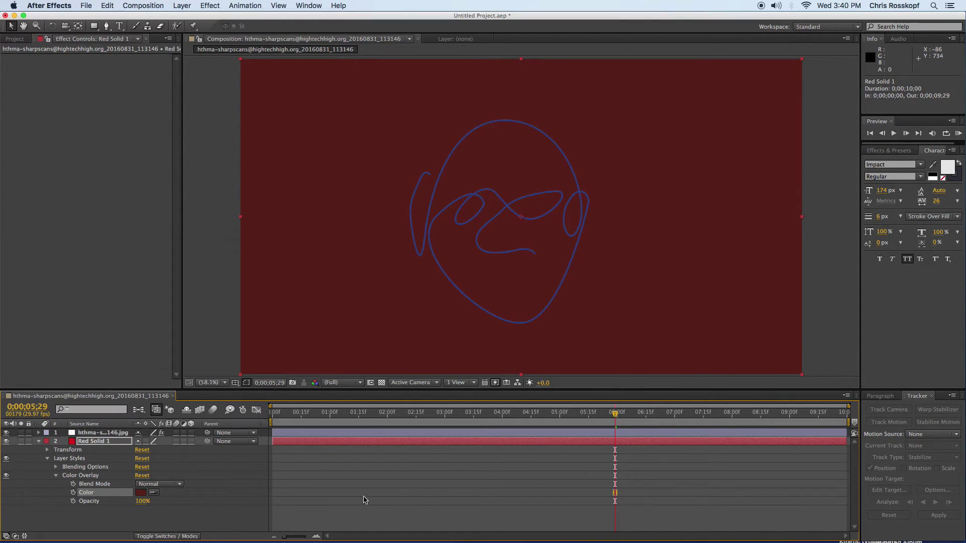
# Change the face layer's Stroke effect colour to bright blue
pyautogui.click(115, 434)
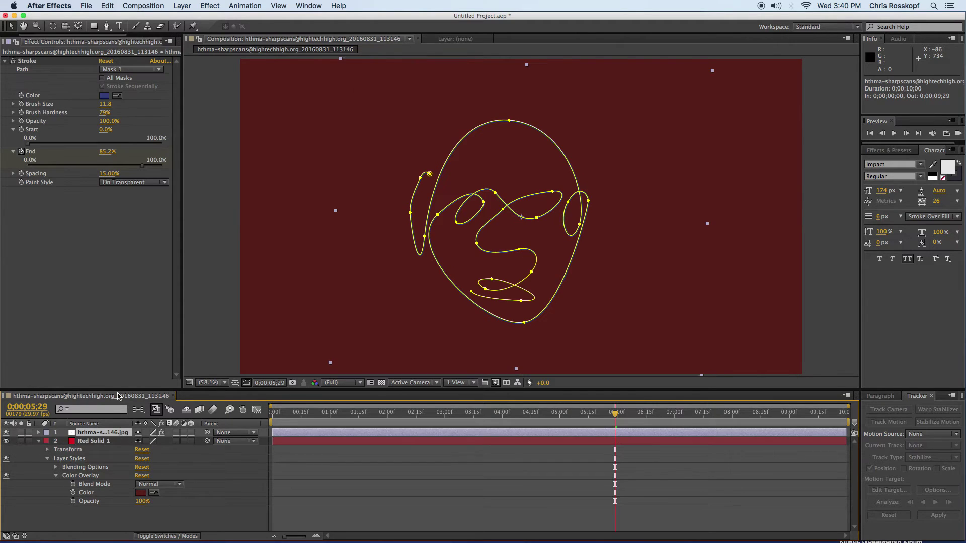
pyautogui.click(104, 95)
pyautogui.moveTo(127, 296); pyautogui.dragTo(134, 291)
pyautogui.click(231, 270)
pyautogui.click(383, 456)
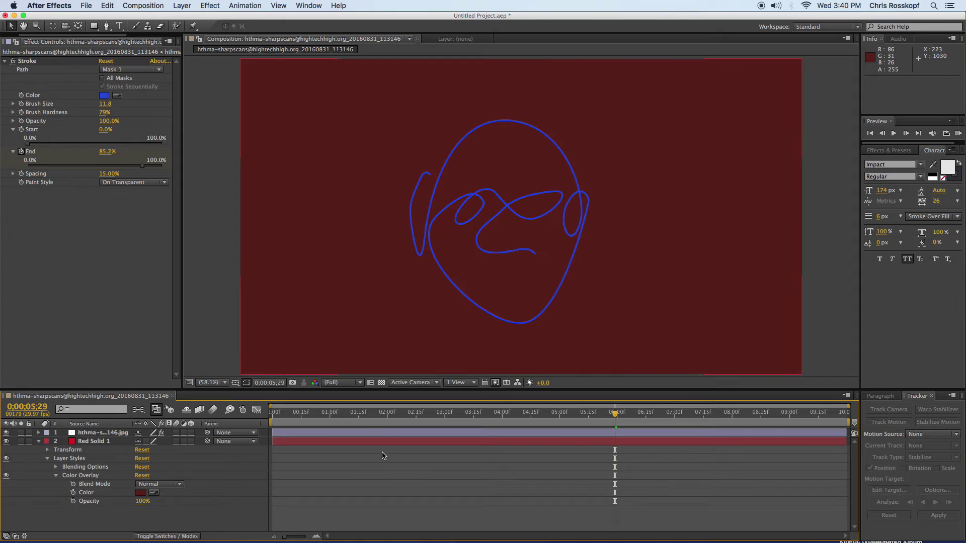
pyautogui.click(353, 327)
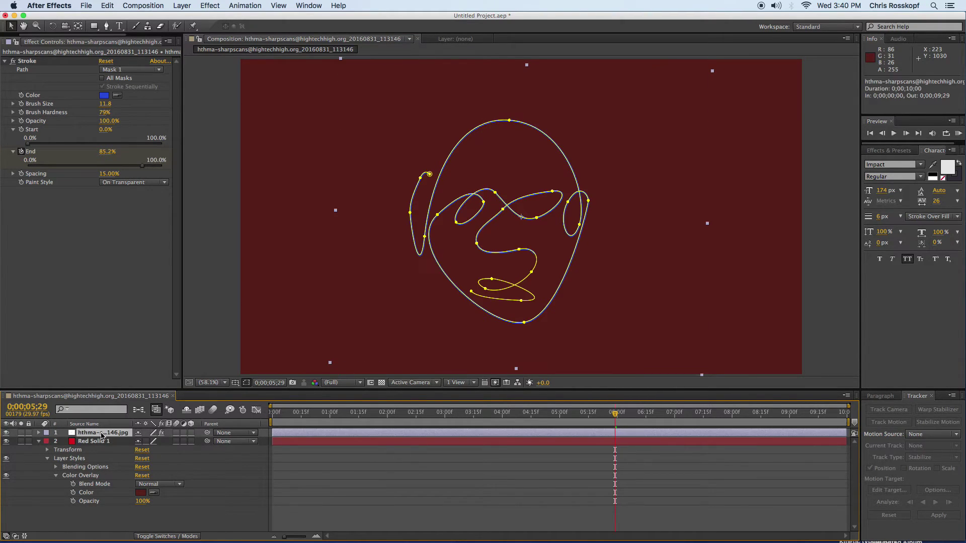
# Add a Drop Shadow layer style to the face layer and reveal its settings
pyautogui.click(182, 5)
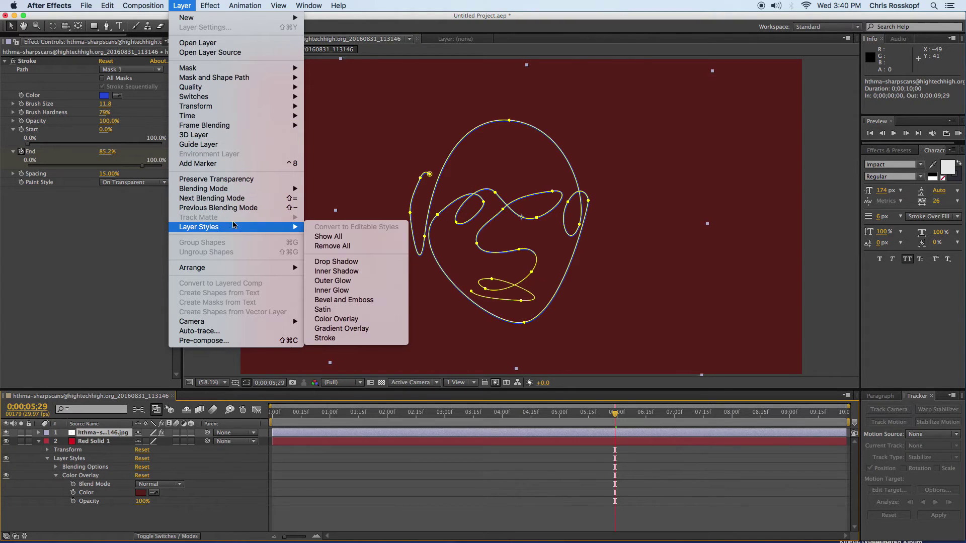
pyautogui.click(336, 261)
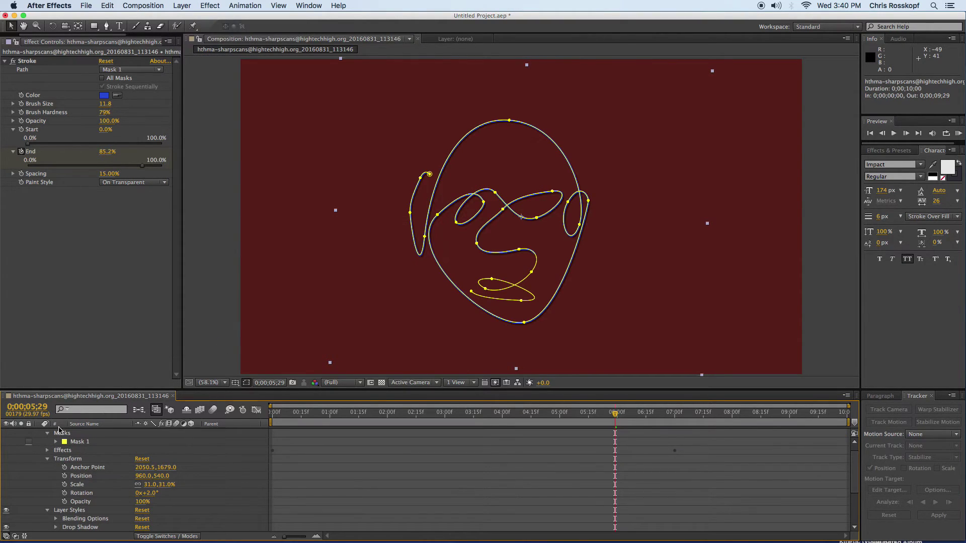
pyautogui.moveTo(217, 387); pyautogui.dragTo(217, 353)
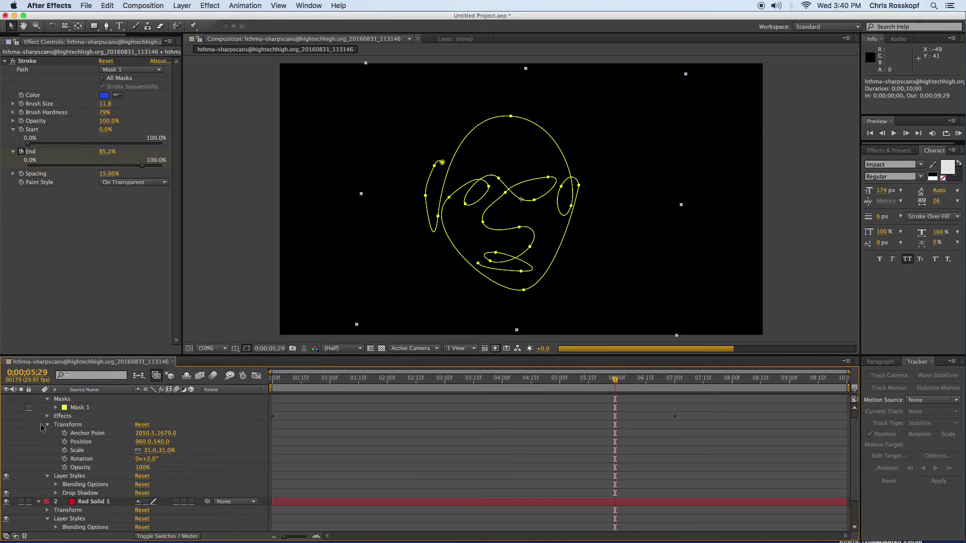
pyautogui.click(48, 399)
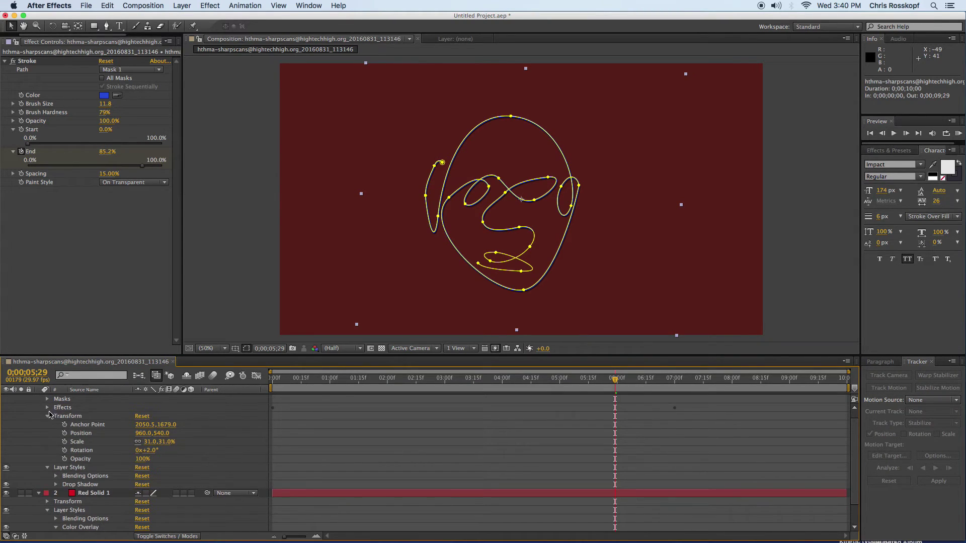
pyautogui.click(48, 417)
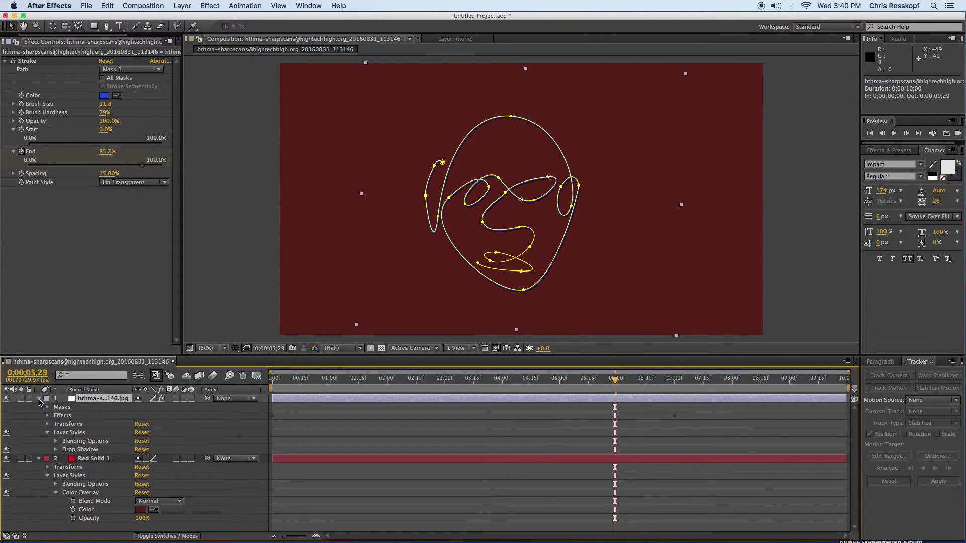
pyautogui.click(39, 400)
pyautogui.click(39, 408)
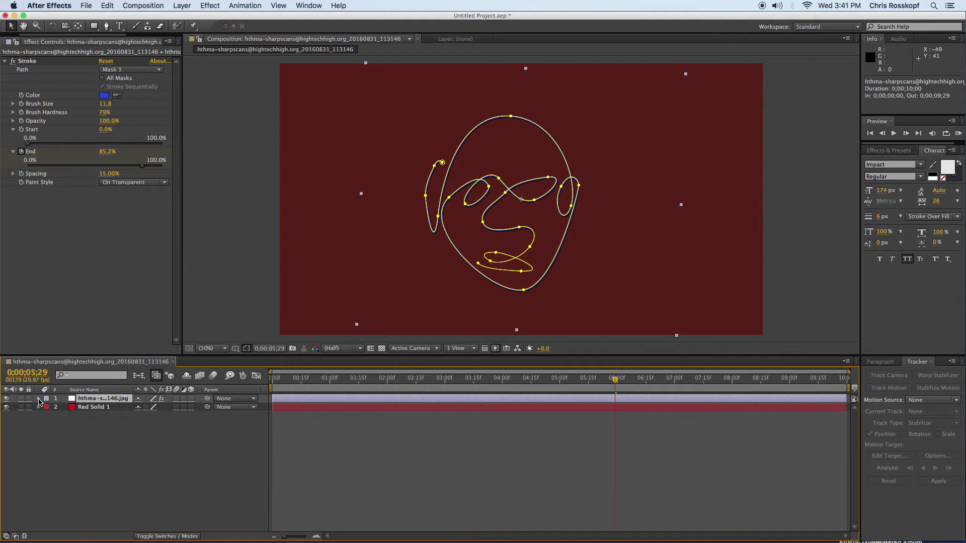
pyautogui.click(40, 399)
pyautogui.click(56, 450)
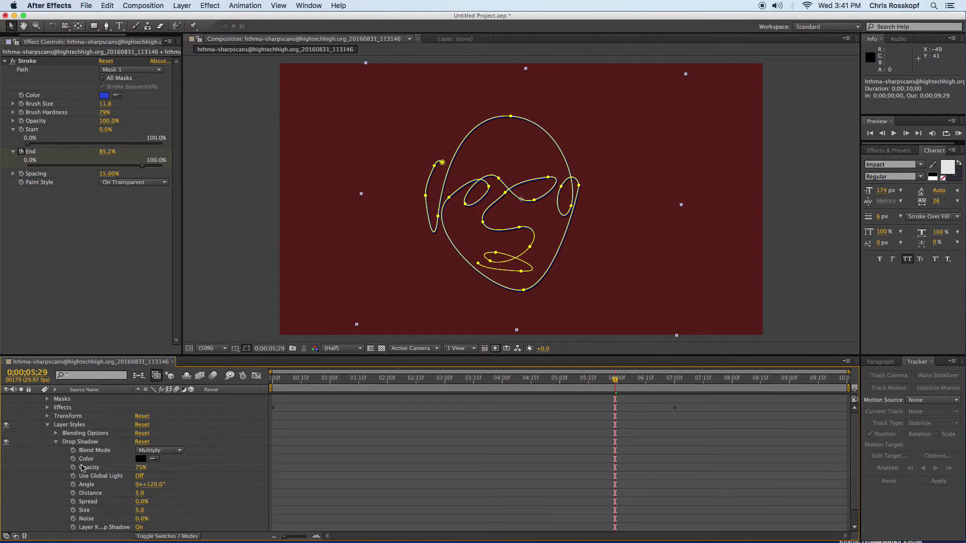
# Set the Drop Shadow size to 35 and distance to 50, then preview from the start
pyautogui.moveTo(139, 494)
pyautogui.mouseDown()
pyautogui.moveTo(131, 484)
pyautogui.moveTo(173, 488)
pyautogui.moveTo(163, 506)
pyautogui.moveTo(150, 504)
pyautogui.mouseUp()
pyautogui.moveTo(141, 468); pyautogui.dragTo(166, 467)
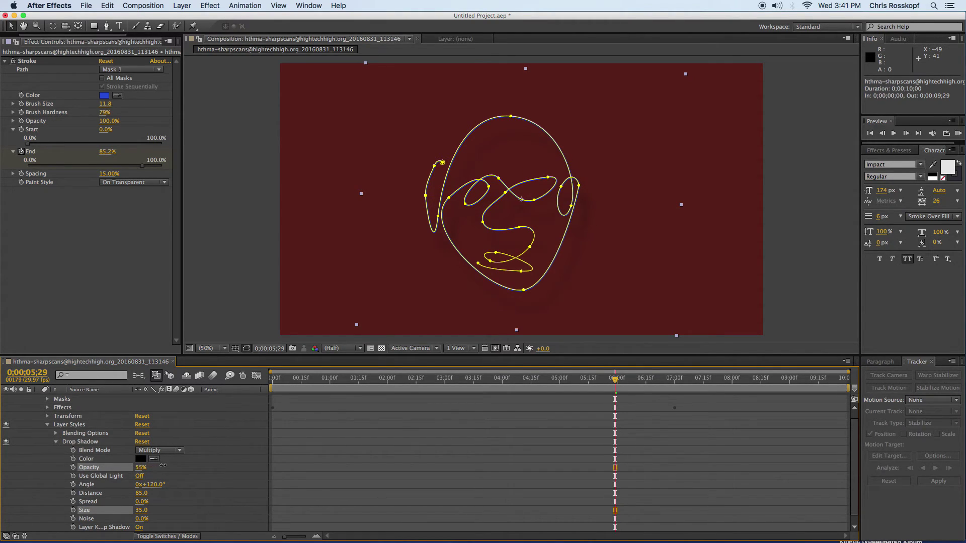
pyautogui.moveTo(143, 493); pyautogui.dragTo(120, 493)
pyautogui.click(322, 442)
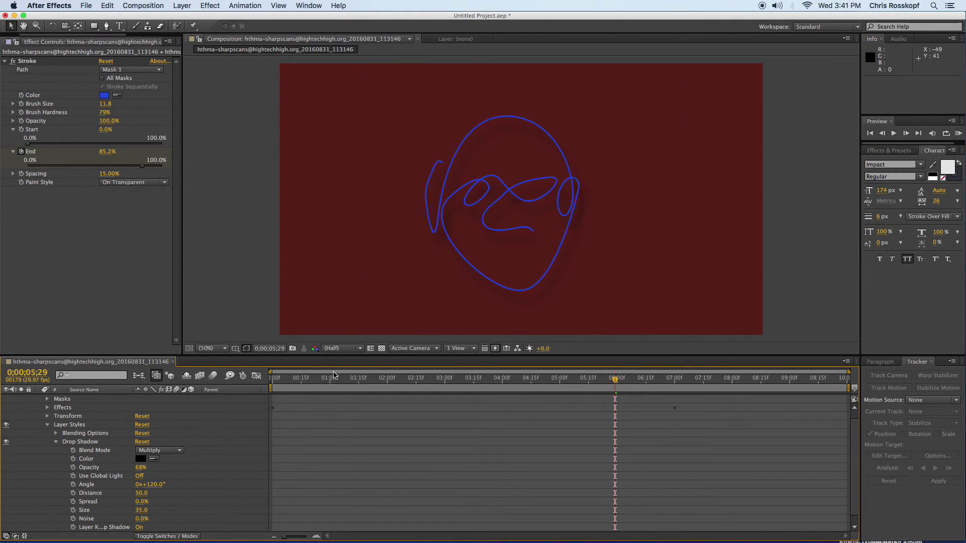
pyautogui.moveTo(308, 382); pyautogui.dragTo(245, 383)
pyautogui.press('space')
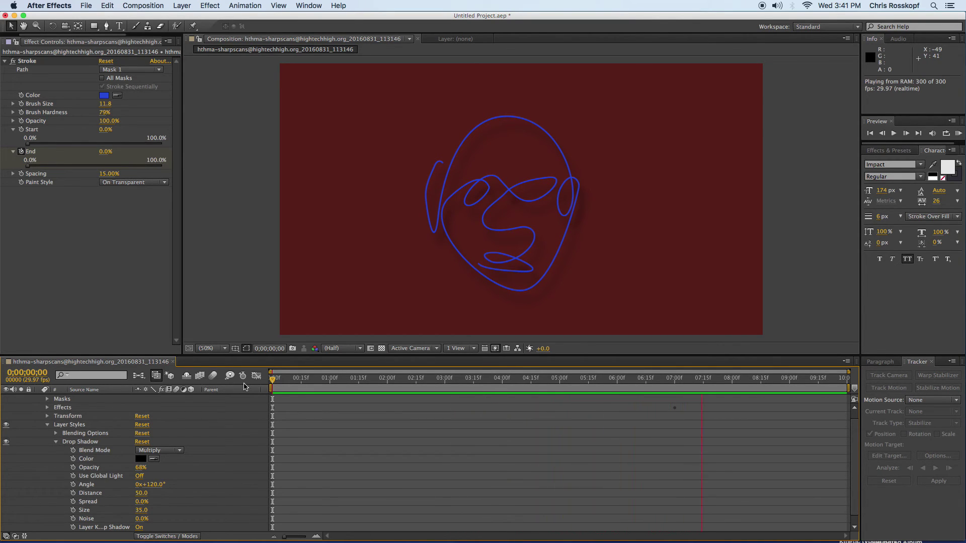
pyautogui.press('space')
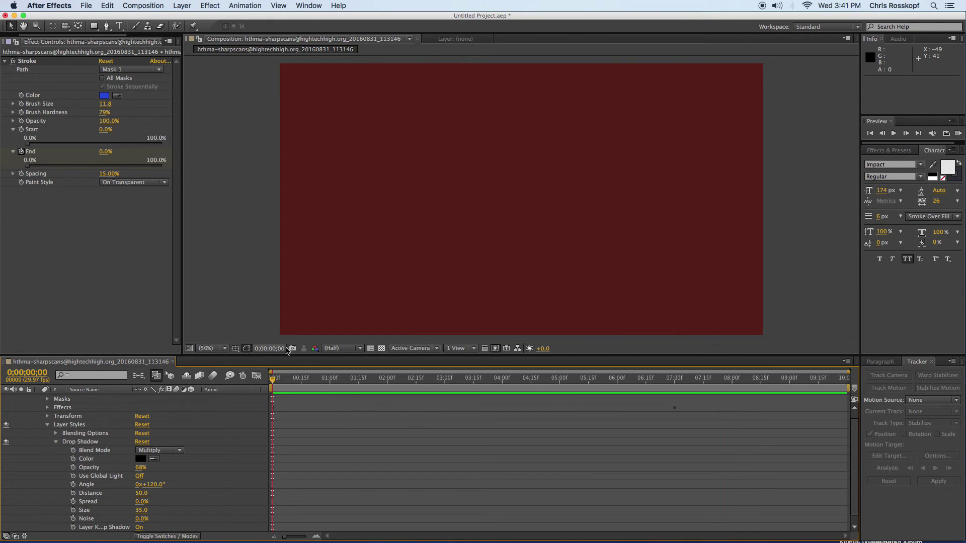
# Add the composition to the Render Queue with an H.264 output module
pyautogui.click(86, 6)
pyautogui.moveTo(127, 145)
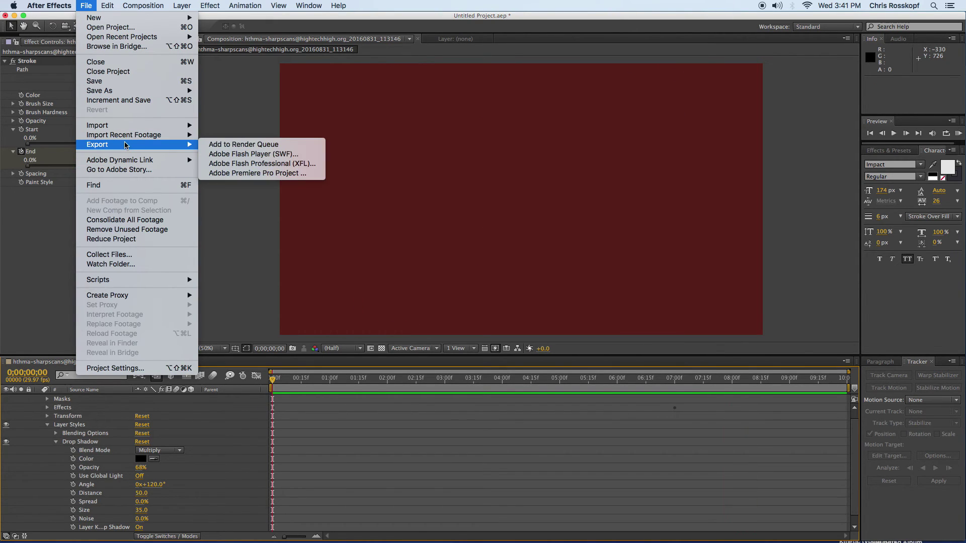
pyautogui.click(236, 145)
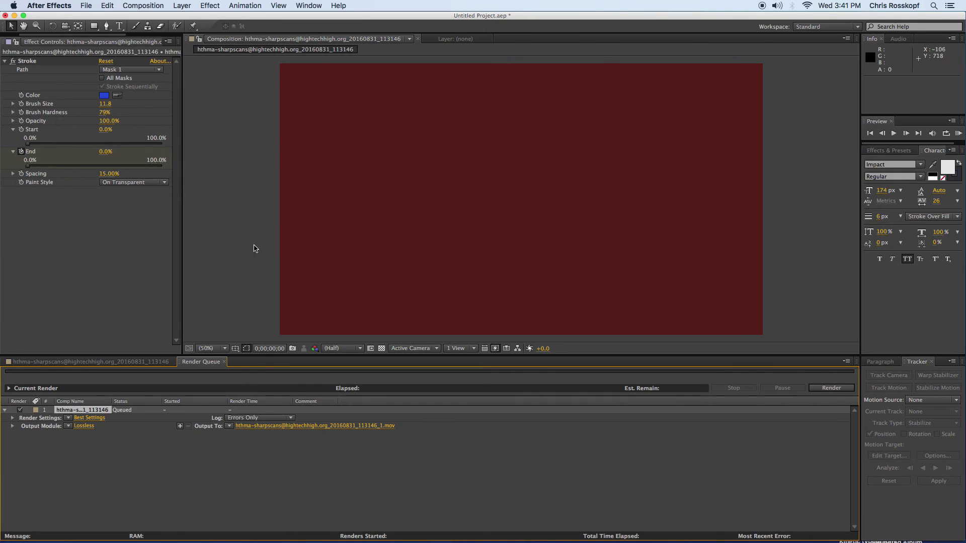
pyautogui.click(84, 426)
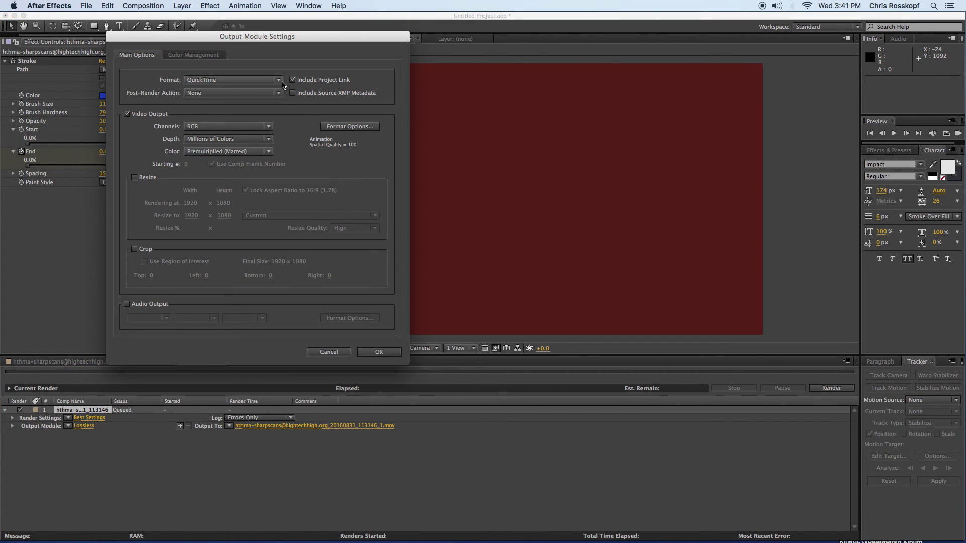
pyautogui.click(261, 80)
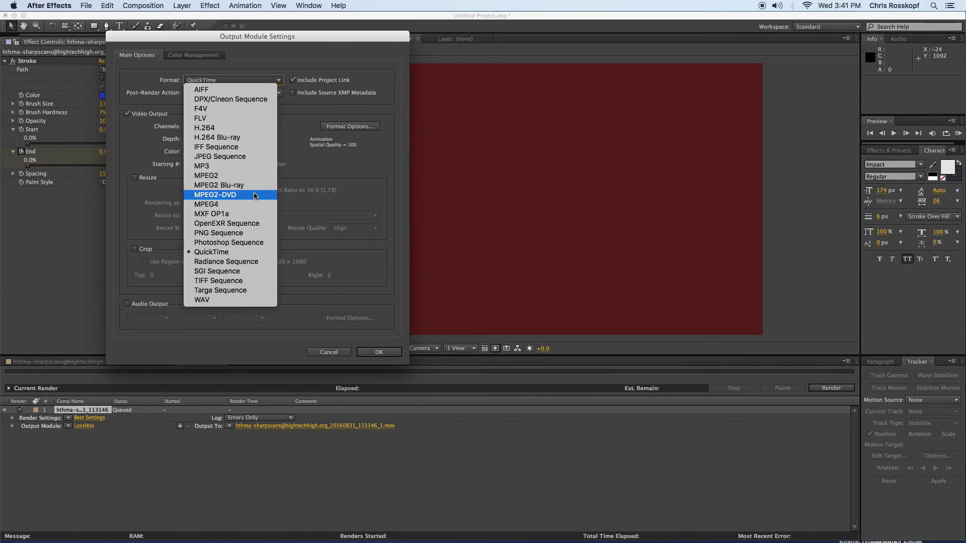
pyautogui.click(253, 129)
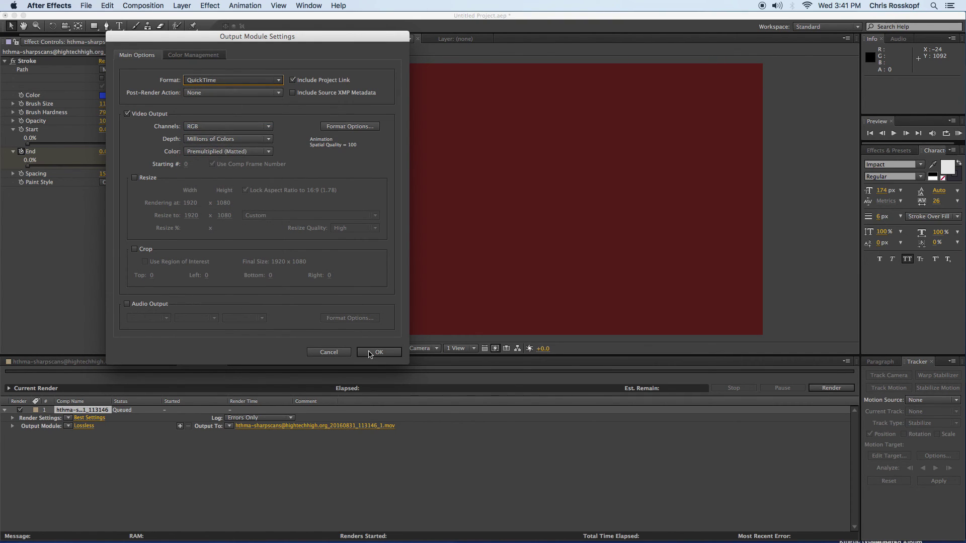
pyautogui.click(371, 353)
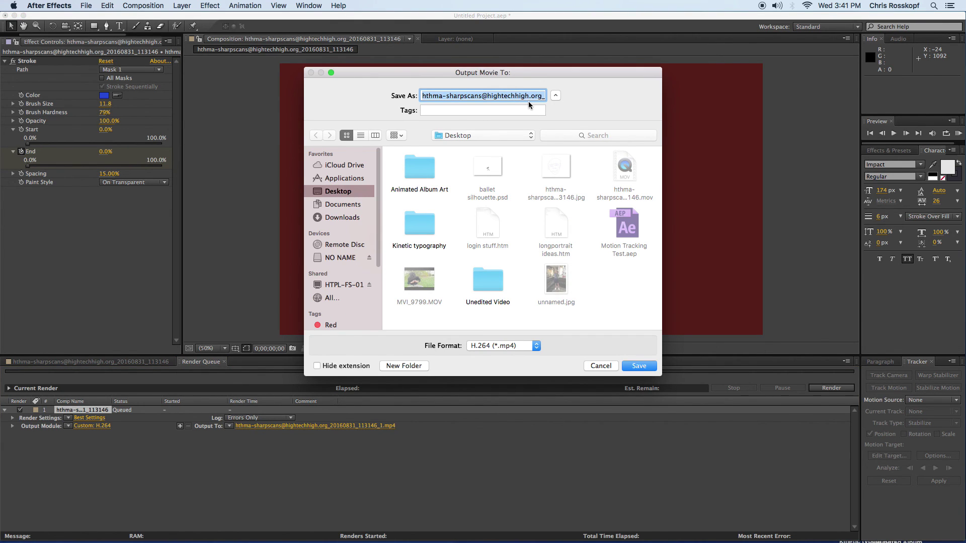
# Save the output as 'crosskopf countour' on the Desktop and start rendering
pyautogui.write('crosskopf cou')
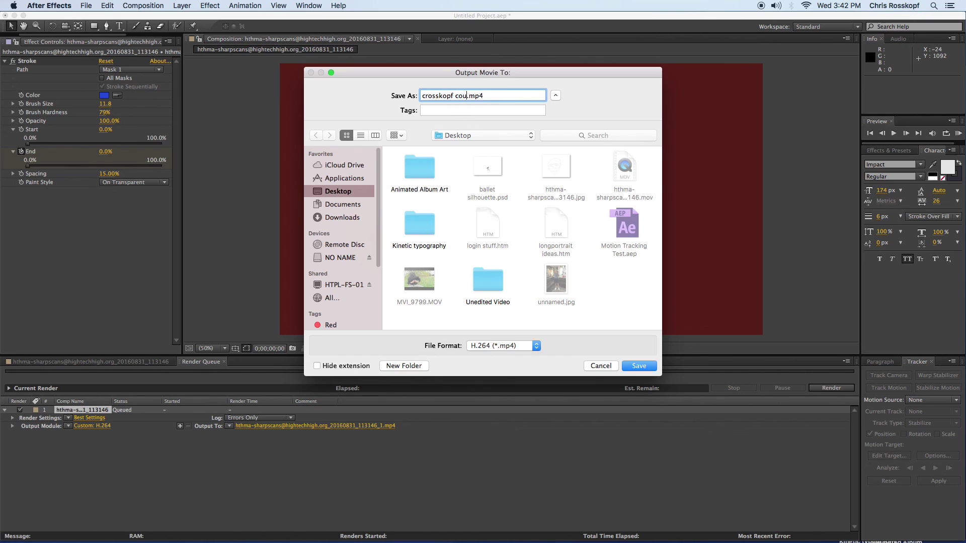
pyautogui.write('ntour')
pyautogui.click(635, 367)
pyautogui.click(831, 388)
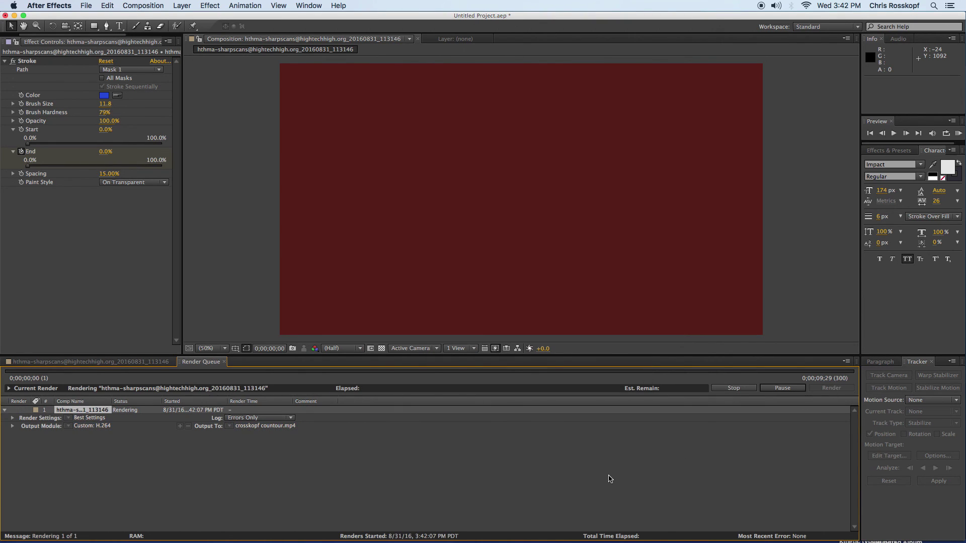